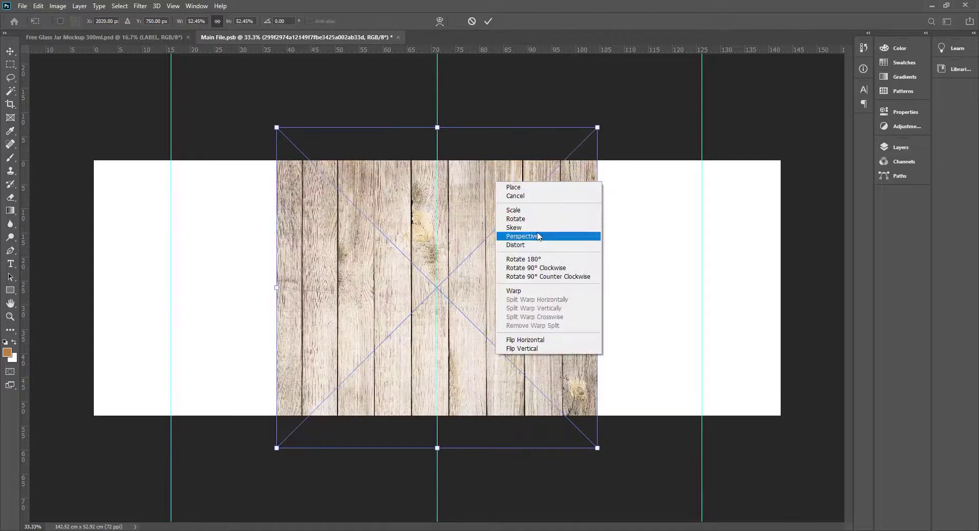
# Taper the wood-plank image toward the top in perspective, flatten it and rest it on the canvas's lower edge.
pyautogui.click(536, 236)
pyautogui.moveTo(595, 127); pyautogui.dragTo(511, 131)
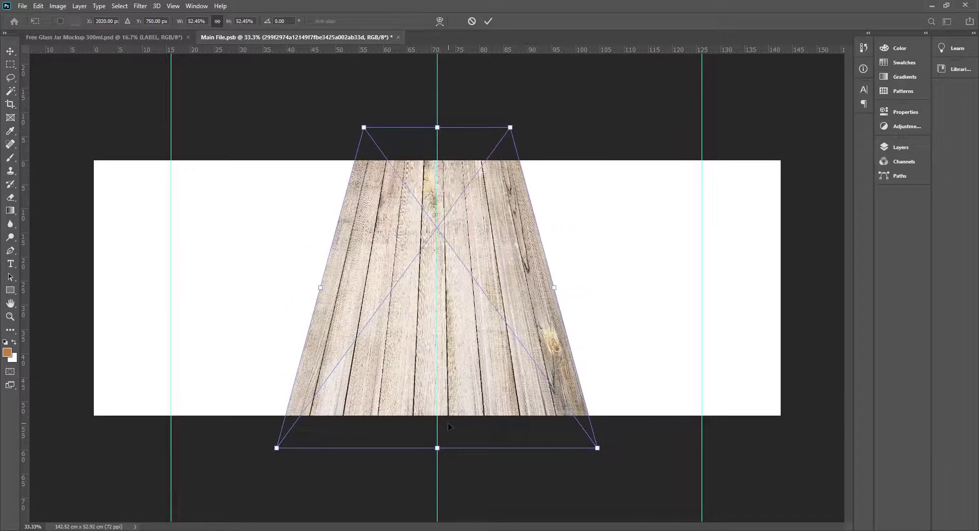
pyautogui.moveTo(438, 447); pyautogui.dragTo(439, 307)
pyautogui.moveTo(461, 260); pyautogui.dragTo(463, 369)
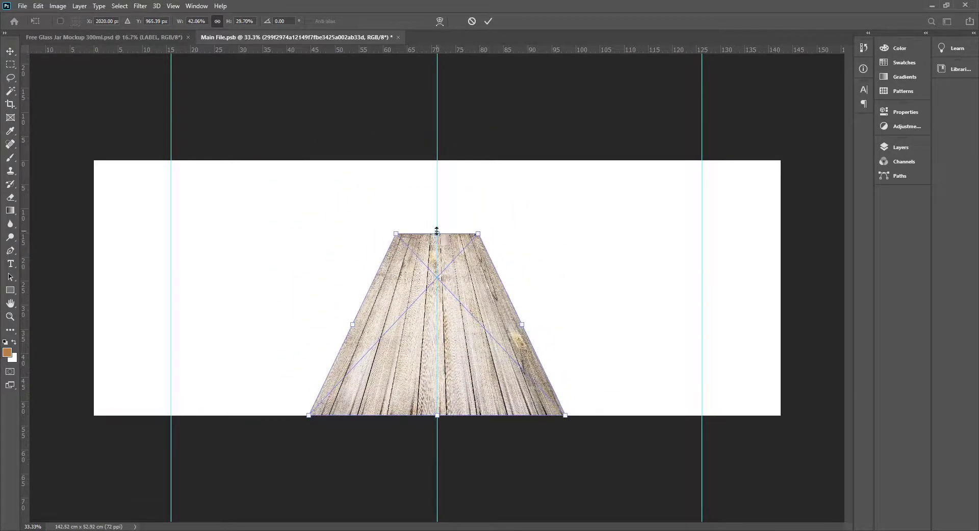
pyautogui.moveTo(437, 234); pyautogui.dragTo(437, 247)
pyautogui.moveTo(518, 331); pyautogui.dragTo(540, 330)
pyautogui.hotkey('ctrl', 'z')
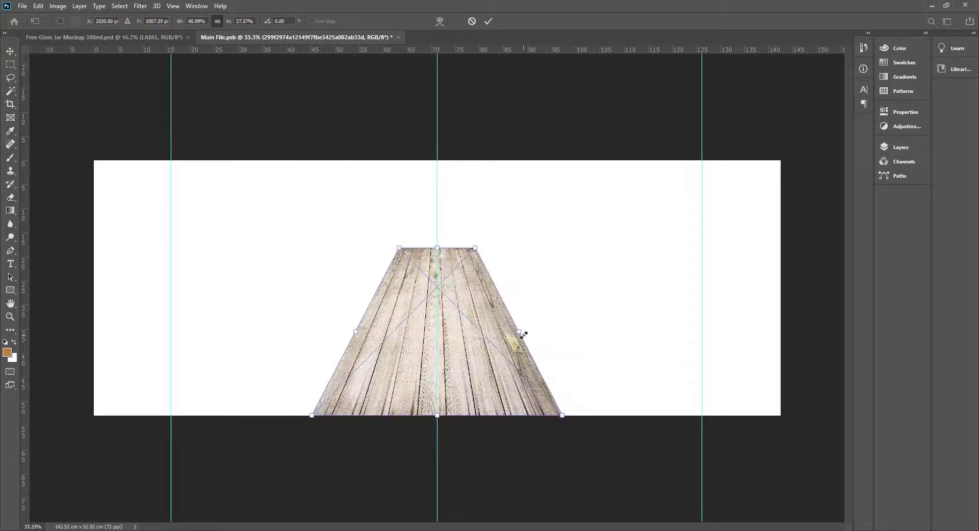
# Stretch the tapered planks' near edge across the full canvas width and lower their far edge.
pyautogui.moveTo(563, 416); pyautogui.dragTo(781, 415)
pyautogui.moveTo(311, 414); pyautogui.dragTo(88, 416)
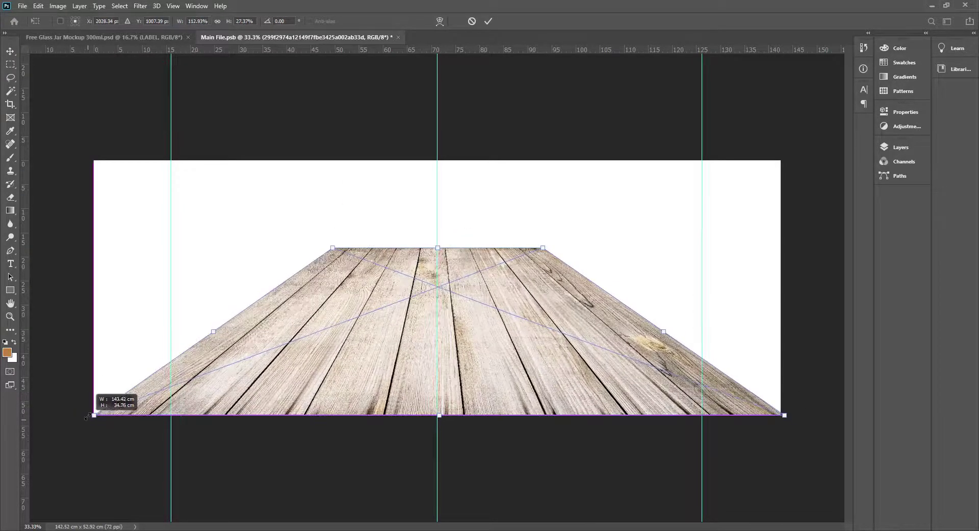
pyautogui.moveTo(443, 249); pyautogui.dragTo(447, 276)
# Narrow the planks' far edge slightly with a Perspective transform and apply it.
pyautogui.rightClick(479, 329)
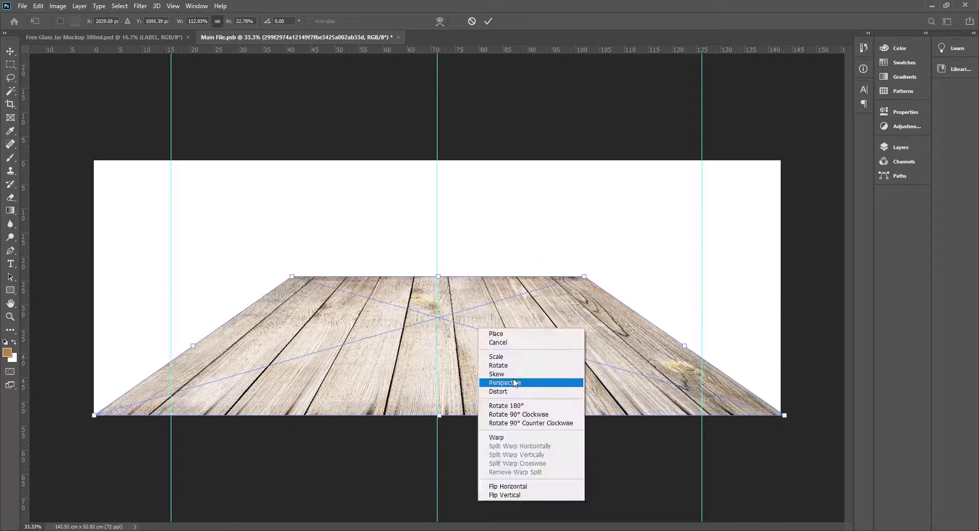
pyautogui.click(515, 384)
pyautogui.moveTo(586, 278); pyautogui.dragTo(561, 278)
pyautogui.press('Return')
# Create a new layer above the planks and fill it with cream colour #fdf6dc.
pyautogui.hotkey('ctrl', 'shift', 'n')
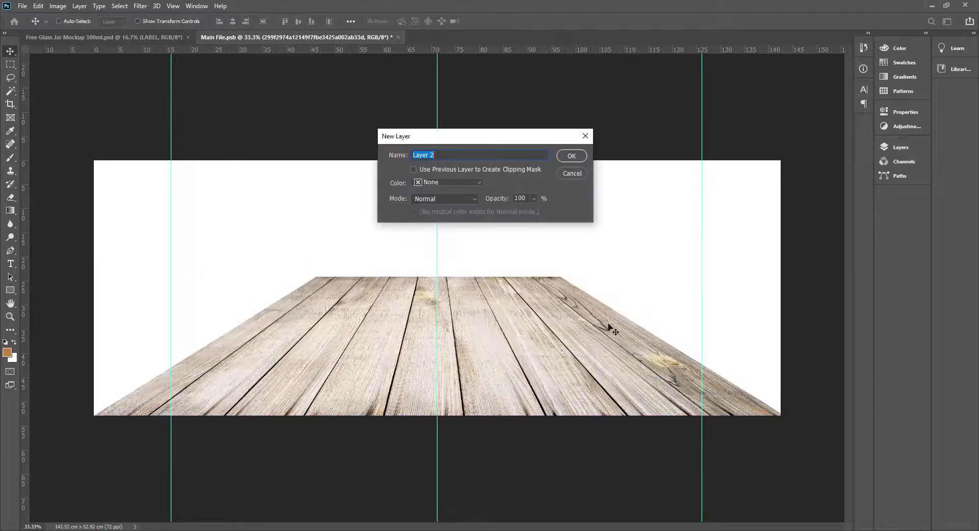
pyautogui.press('Return')
pyautogui.press('F7')
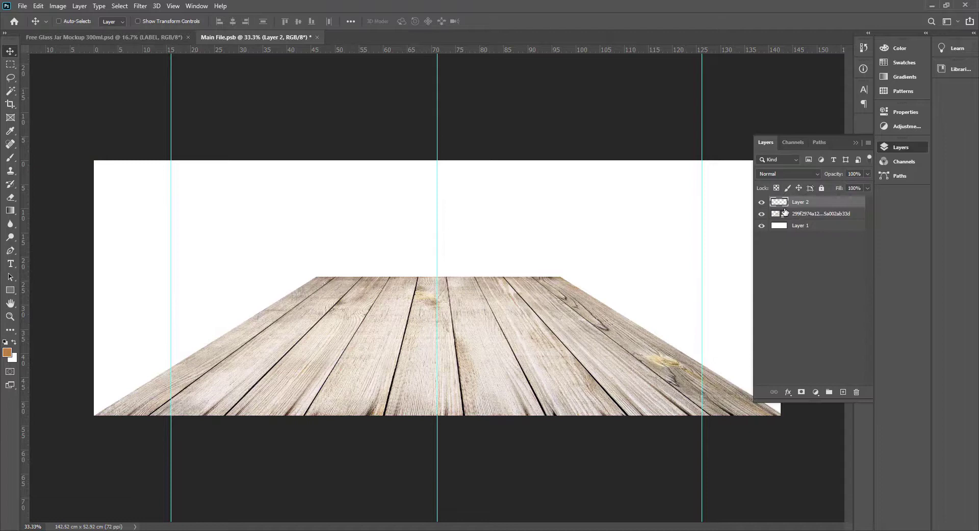
pyautogui.click(6, 354)
pyautogui.moveTo(637, 230); pyautogui.dragTo(638, 228)
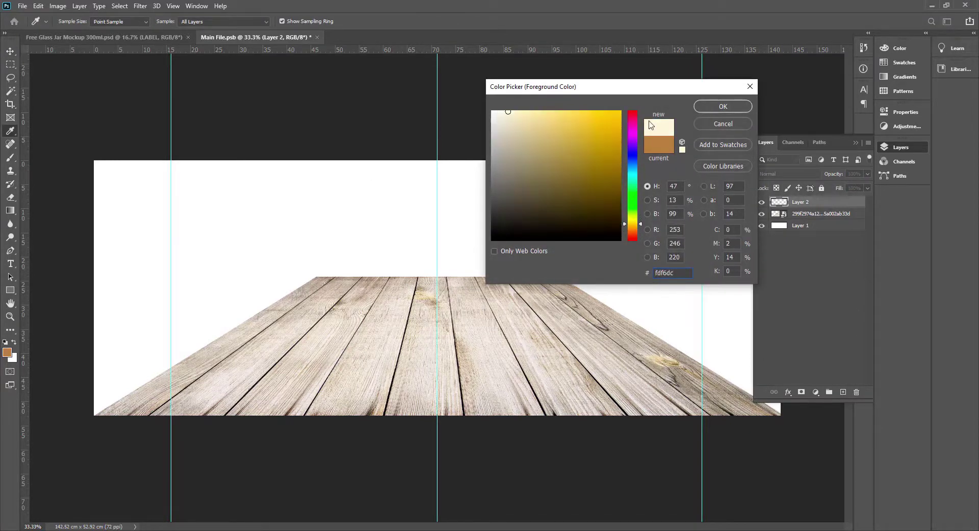
pyautogui.click(724, 106)
pyautogui.hotkey('alt', 'BackSpace')
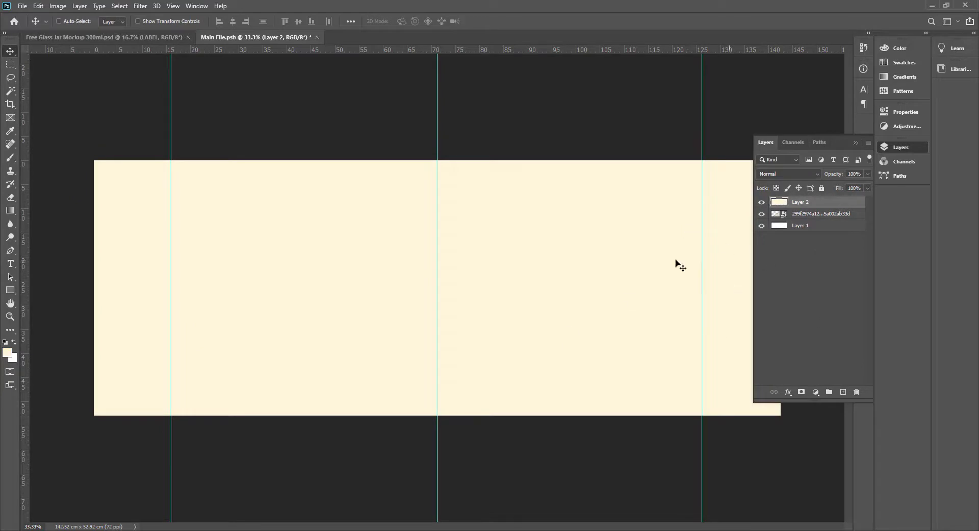
# Set up a soft eraser of 1900 px, test it on the cream layer and undo the test.
pyautogui.press('e')
pyautogui.rightClick(363, 294)
pyautogui.press('Return')
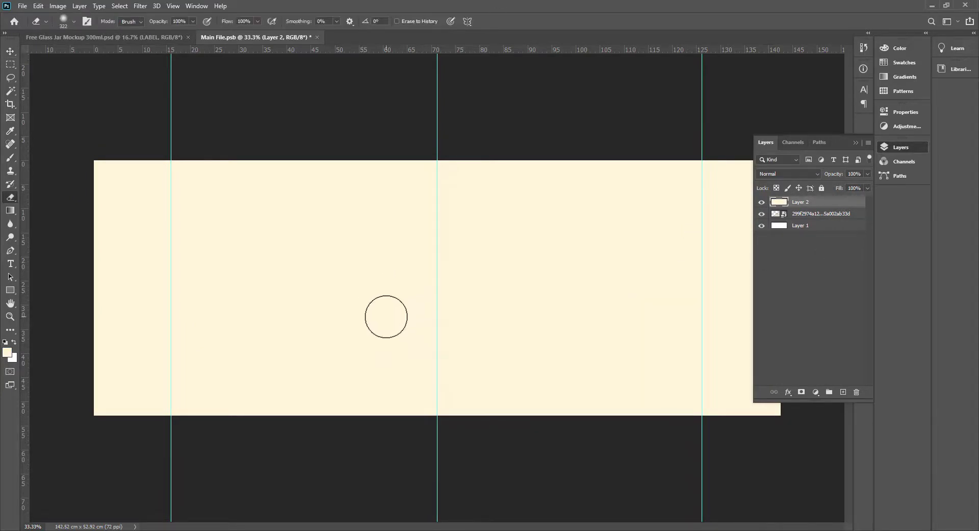
pyautogui.press(']')
pyautogui.press(']')
pyautogui.press(']')
pyautogui.press(']')
pyautogui.press(']')
pyautogui.press(']')
pyautogui.press(']')
pyautogui.click(440, 282)
pyautogui.hotkey('ctrl', 'z')
# Place a duplicate of the cream layer beneath the wood layer and erase the upper cream layer over the planks, keeping soft side edges.
pyautogui.hotkey('ctrl', 'j')
pyautogui.moveTo(824, 201); pyautogui.dragTo(816, 231)
pyautogui.click(811, 203)
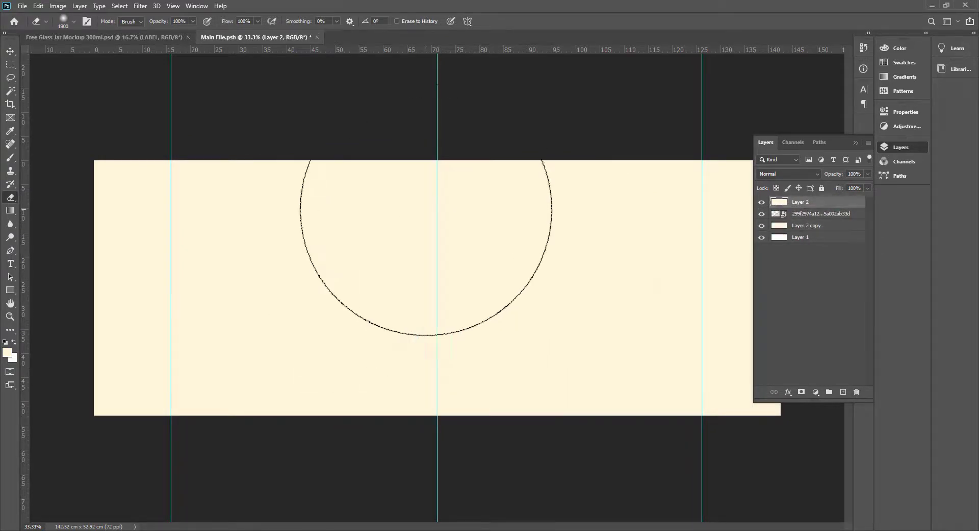
pyautogui.moveTo(426, 225)
pyautogui.mouseDown()
pyautogui.moveTo(354, 233)
pyautogui.moveTo(339, 353)
pyautogui.moveTo(488, 319)
pyautogui.moveTo(547, 380)
pyautogui.moveTo(305, 405)
pyautogui.moveTo(323, 484)
pyautogui.mouseUp()
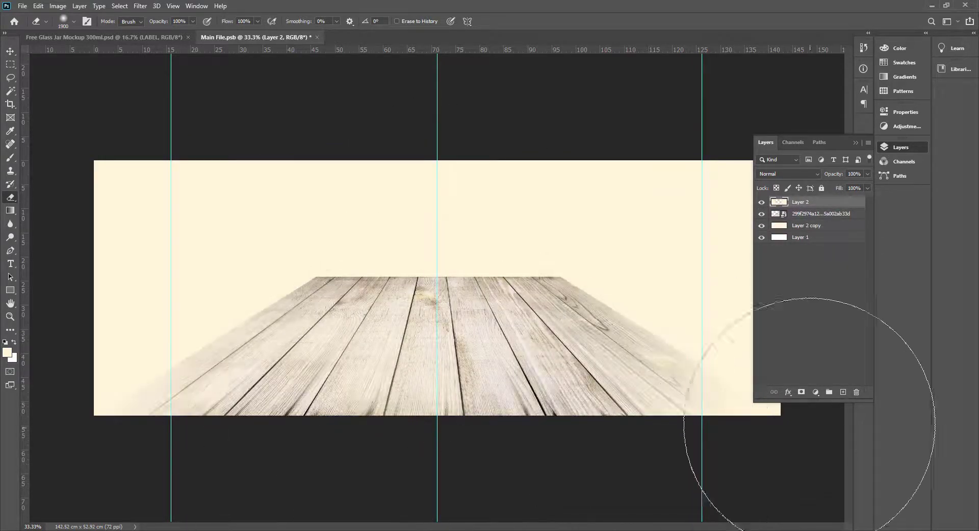
# Add a layer mask to the wood layer and fade the planks' far edge with a soft 2000 px black brush.
pyautogui.press('v')
pyautogui.rightClick(501, 295)
pyautogui.click(530, 299)
pyautogui.press('b')
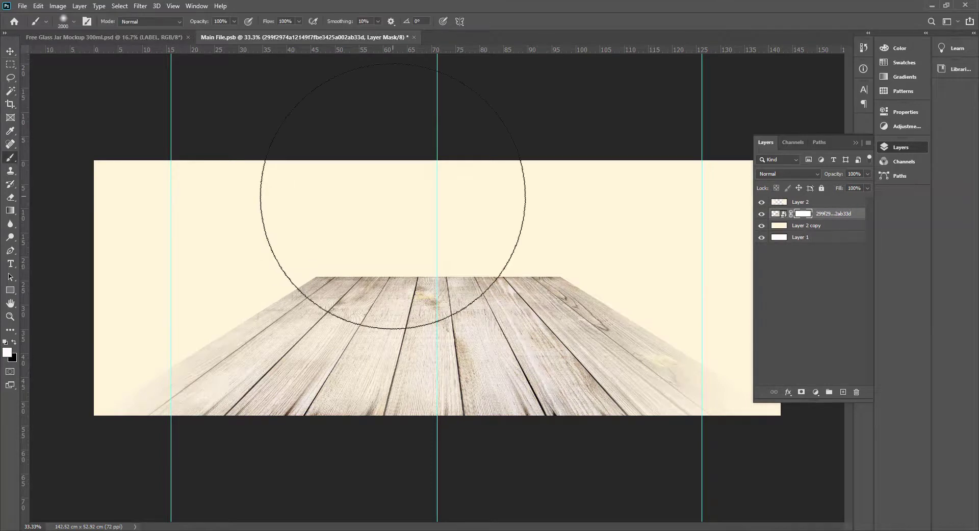
pyautogui.moveTo(310, 206)
pyautogui.mouseDown()
pyautogui.moveTo(432, 188)
pyautogui.moveTo(386, 171)
pyautogui.moveTo(538, 175)
pyautogui.moveTo(214, 178)
pyautogui.moveTo(543, 156)
pyautogui.mouseUp()
pyautogui.press('v')
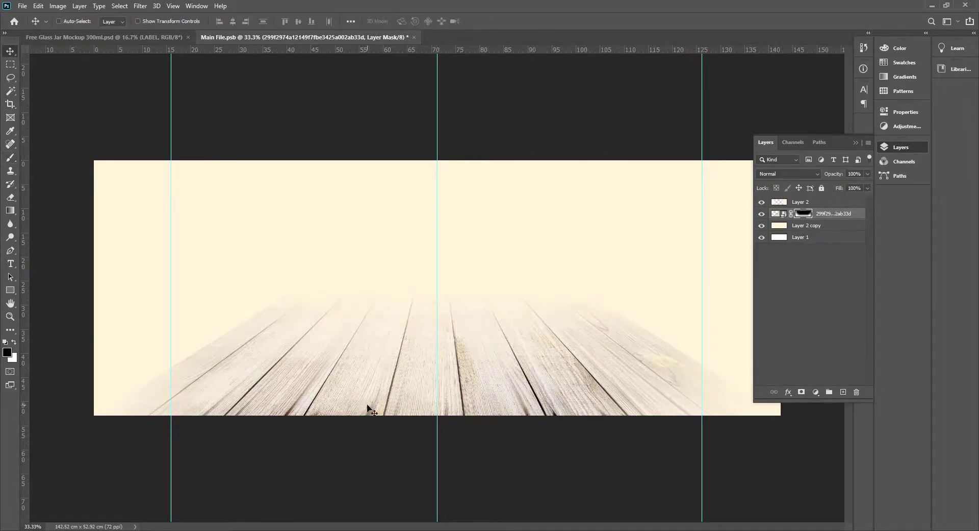
# Widen the plank image slightly on both sides with Free Transform.
pyautogui.rightClick(281, 377)
pyautogui.click(306, 380)
pyautogui.hotkey('ctrl', 't')
pyautogui.click(816, 213)
pyautogui.hotkey('ctrl', 't')
pyautogui.moveTo(94, 465); pyautogui.dragTo(57, 463)
pyautogui.press('Return')
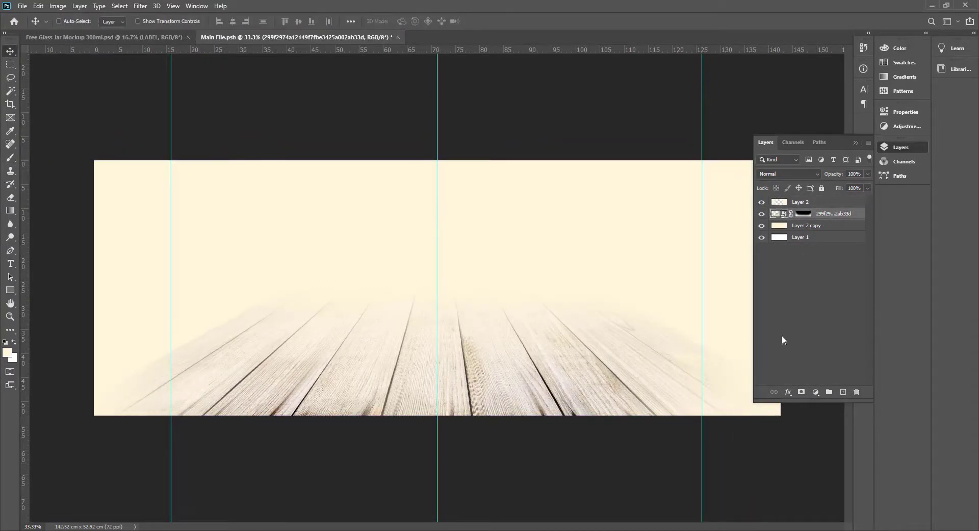
# Fade the planks' outer edges further on the wood layer's mask with a soft 1500 px black brush.
pyautogui.press('b')
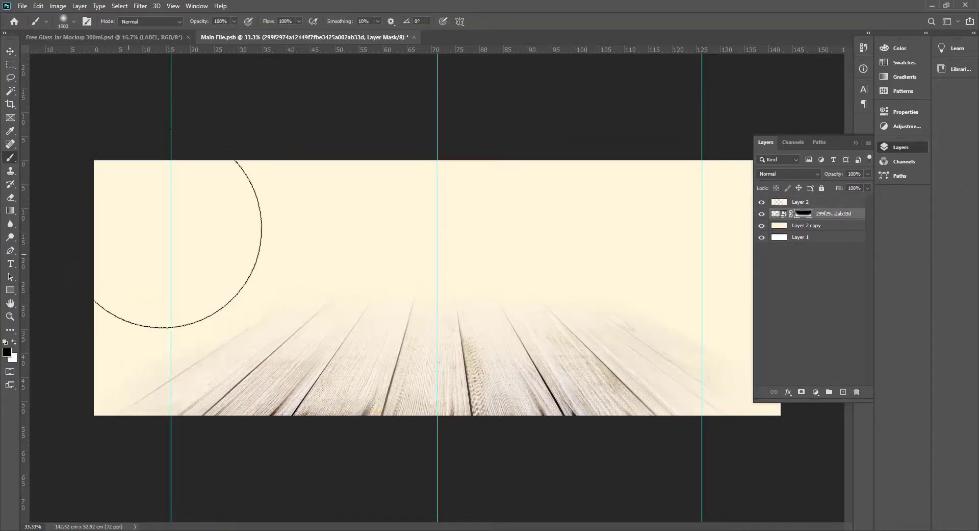
pyautogui.press('f')
pyautogui.moveTo(643, 336); pyautogui.dragTo(476, 326)
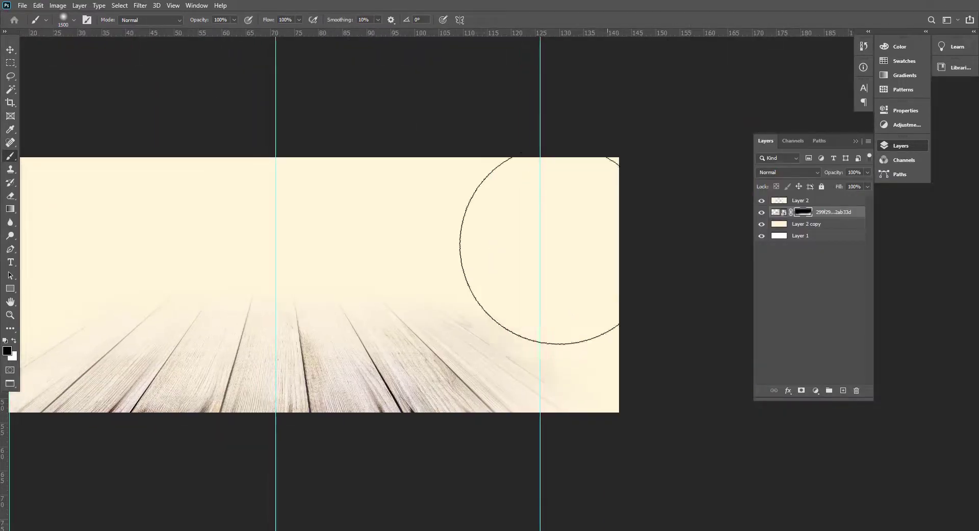
pyautogui.moveTo(300, 396); pyautogui.dragTo(411, 404)
pyautogui.press('v')
pyautogui.press('f')
pyautogui.press('f')
# Place the strawberry image from the Strawberry jam folder, scale it to 78% and bring it to the top of the layer stack.
pyautogui.hotkey('alt', 'Tab')
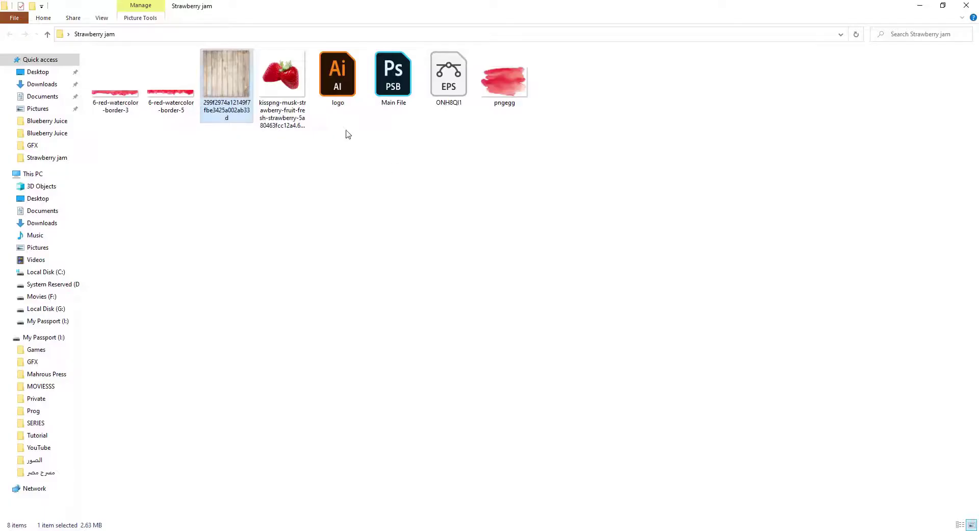
pyautogui.moveTo(282, 77); pyautogui.dragTo(366, 314)
pyautogui.moveTo(366, 217); pyautogui.dragTo(366, 223)
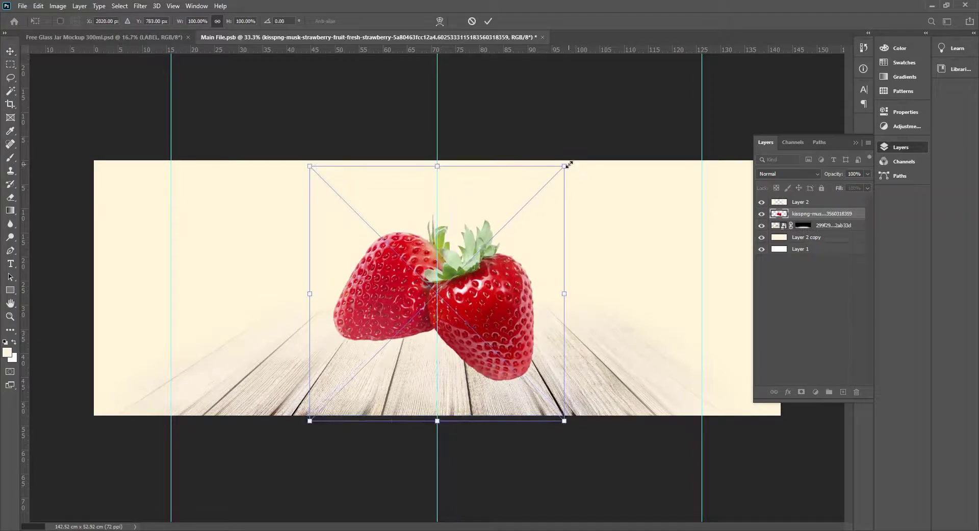
pyautogui.moveTo(565, 166); pyautogui.dragTo(520, 226)
pyautogui.moveTo(441, 346); pyautogui.dragTo(478, 345)
pyautogui.press('Return')
pyautogui.hotkey('ctrl', ']')
# Shrink the strawberries further and position them around the middle guide on the planks.
pyautogui.hotkey('ctrl', 't')
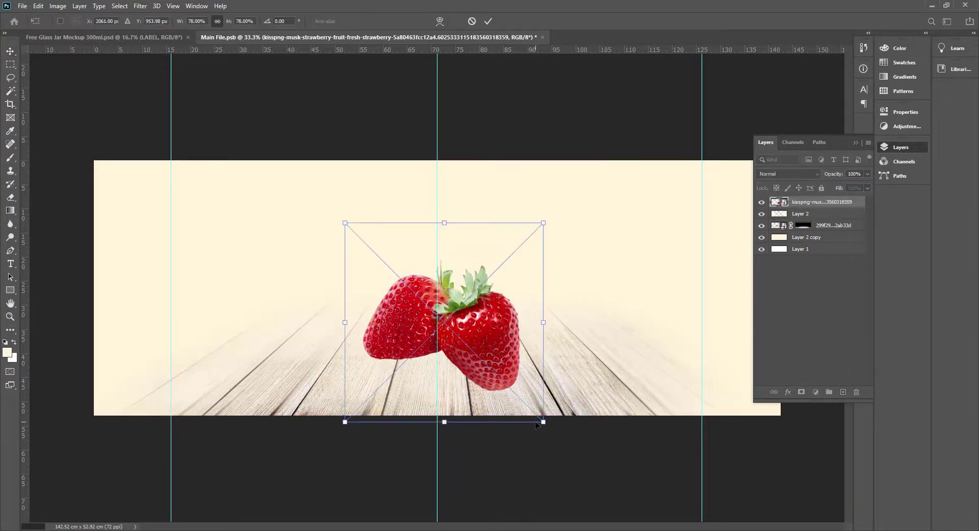
pyautogui.moveTo(544, 422); pyautogui.dragTo(529, 408)
pyautogui.moveTo(552, 431); pyautogui.dragTo(583, 410)
pyautogui.moveTo(511, 365); pyautogui.dragTo(511, 369)
pyautogui.moveTo(482, 347); pyautogui.dragTo(493, 363)
pyautogui.press('Return')
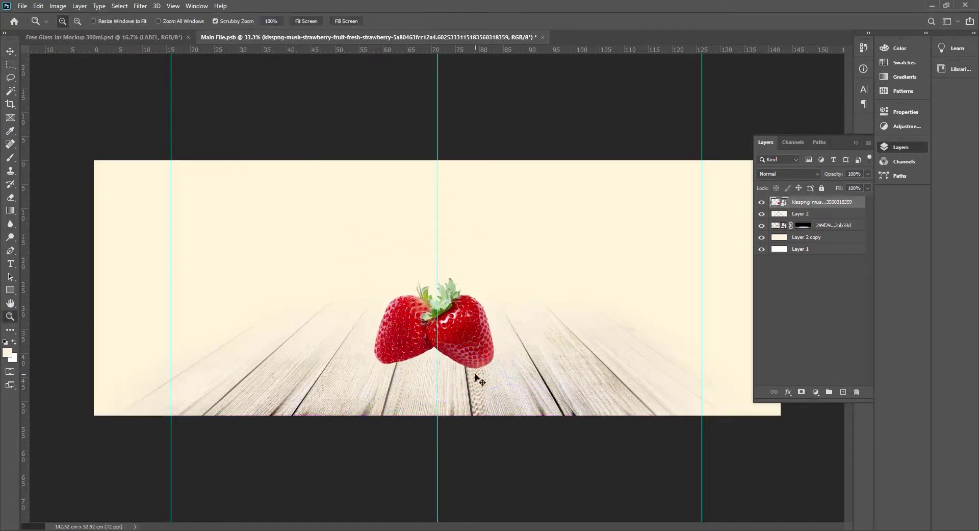
# Create a new layer directly beneath the strawberries and prepare a soft 150 px black brush.
pyautogui.click(475, 360)
pyautogui.click(475, 360)
pyautogui.click(475, 360)
pyautogui.click(843, 391)
pyautogui.click(505, 371)
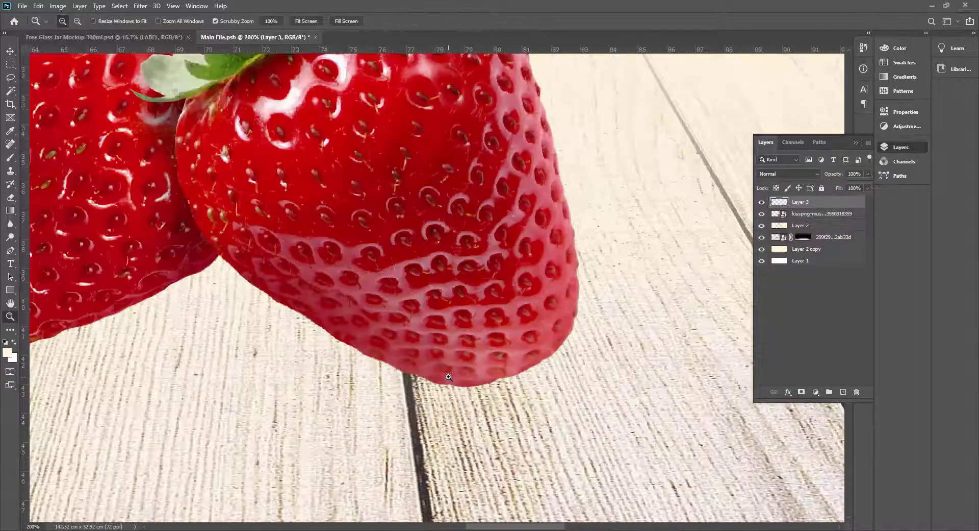
pyautogui.hotkey('ctrl', '-')
pyautogui.click(393, 329)
pyautogui.moveTo(393, 329); pyautogui.dragTo(450, 391)
pyautogui.press('b')
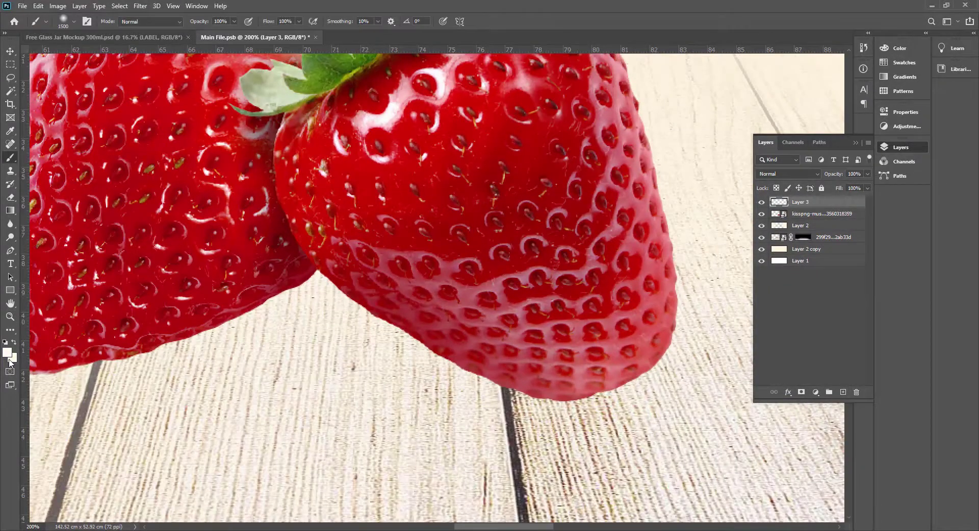
pyautogui.rightClick(342, 334)
pyautogui.click(408, 362)
pyautogui.click(306, 281)
pyautogui.moveTo(807, 216); pyautogui.dragTo(808, 218)
# Paint a soft black contact shadow on the planks along the underside of both strawberries.
pyautogui.moveTo(359, 274)
pyautogui.mouseDown()
pyautogui.moveTo(442, 287)
pyautogui.moveTo(154, 253)
pyautogui.moveTo(464, 243)
pyautogui.moveTo(567, 320)
pyautogui.mouseUp()
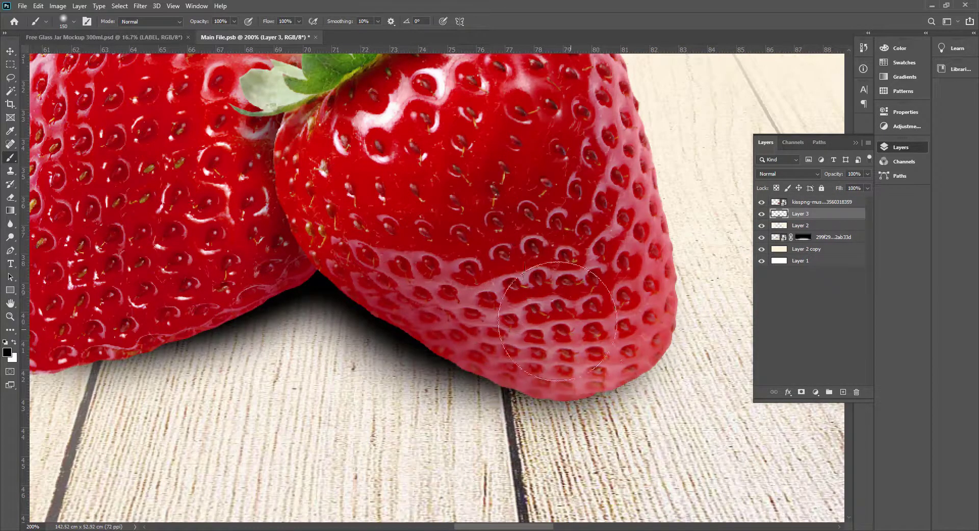
pyautogui.moveTo(139, 282); pyautogui.dragTo(456, 275)
pyautogui.moveTo(546, 352); pyautogui.dragTo(306, 326)
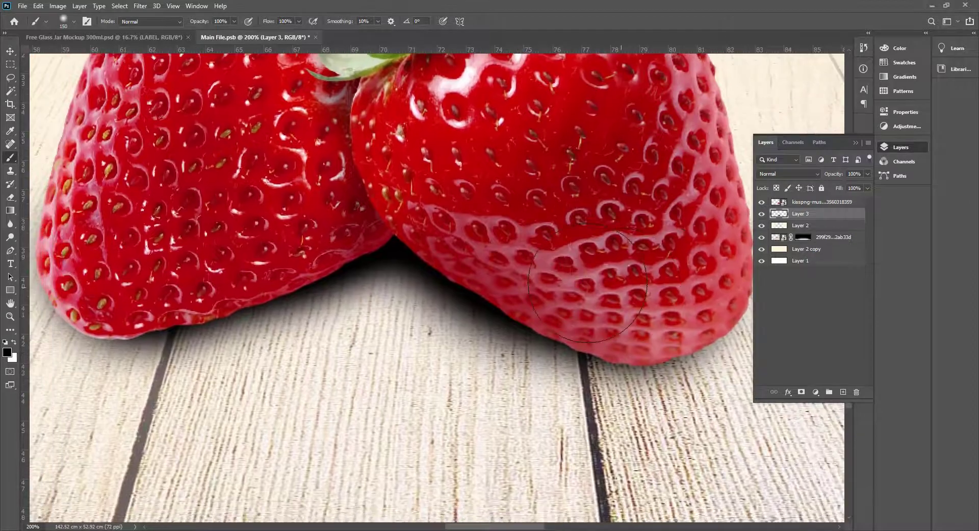
pyautogui.moveTo(707, 335); pyautogui.dragTo(721, 372)
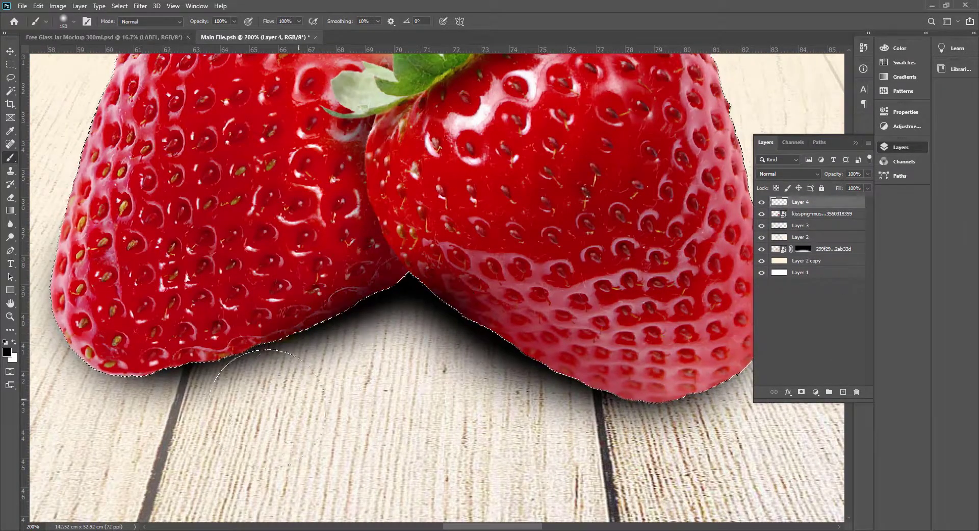
# Shade the strawberries' lower edges in black on a new top layer confined to their outline, and set its opacity to 83%.
pyautogui.moveTo(266, 408); pyautogui.dragTo(129, 383)
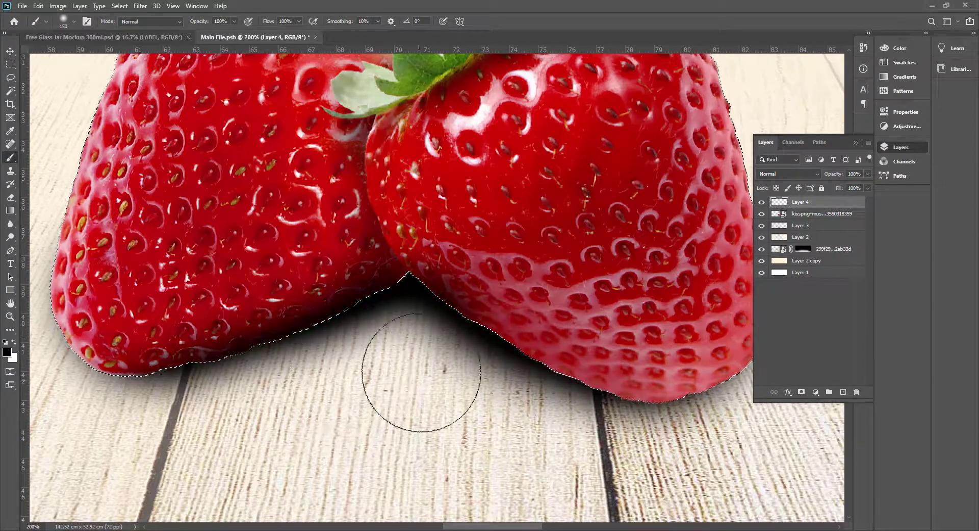
pyautogui.moveTo(496, 403)
pyautogui.mouseDown()
pyautogui.moveTo(525, 415)
pyautogui.moveTo(643, 423)
pyautogui.mouseUp()
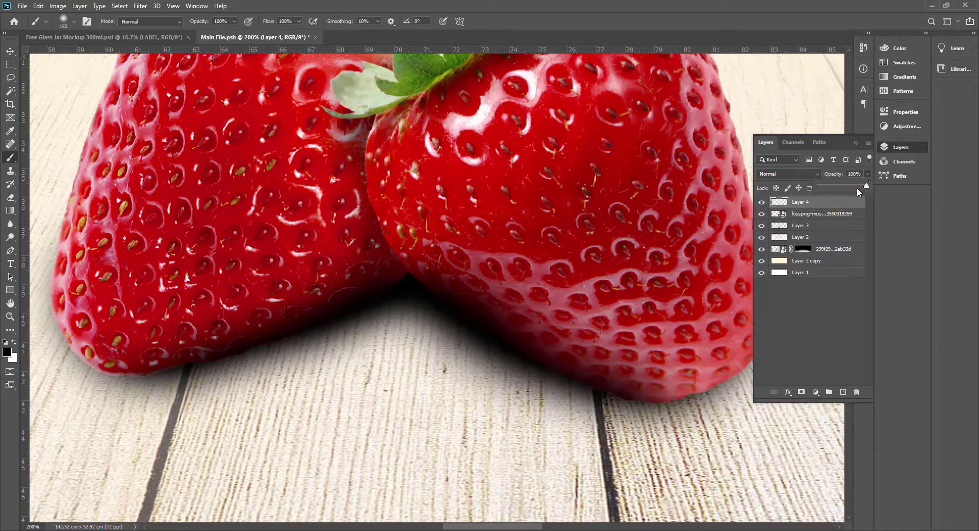
pyautogui.hotkey('ctrl', '-')
pyautogui.press('v')
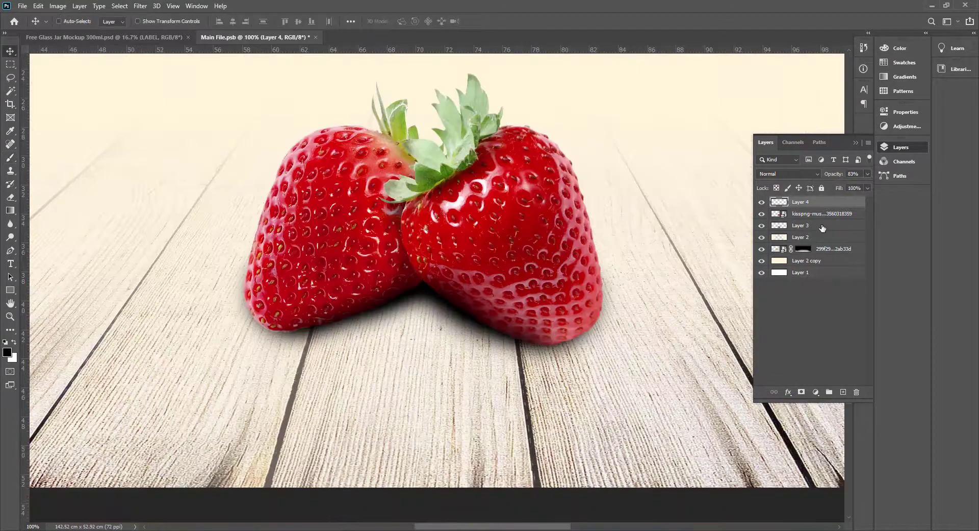
# Select the strawberry layer with both shading layers and move them slightly lower on the planks.
pyautogui.keyDown('ctrl'); pyautogui.click(823, 225); pyautogui.keyUp('ctrl')
pyautogui.moveTo(554, 338); pyautogui.dragTo(553, 382)
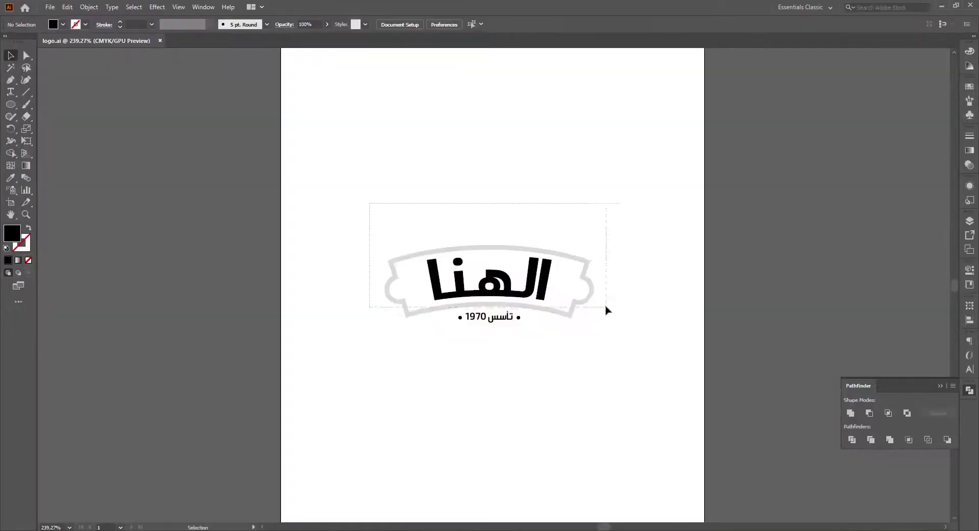
# Copy the logo badge from logo.ai in Illustrator and paste it into Main File.psb in Photoshop as a Smart Object.
pyautogui.moveTo(606, 307); pyautogui.dragTo(607, 308)
pyautogui.click(598, 474)
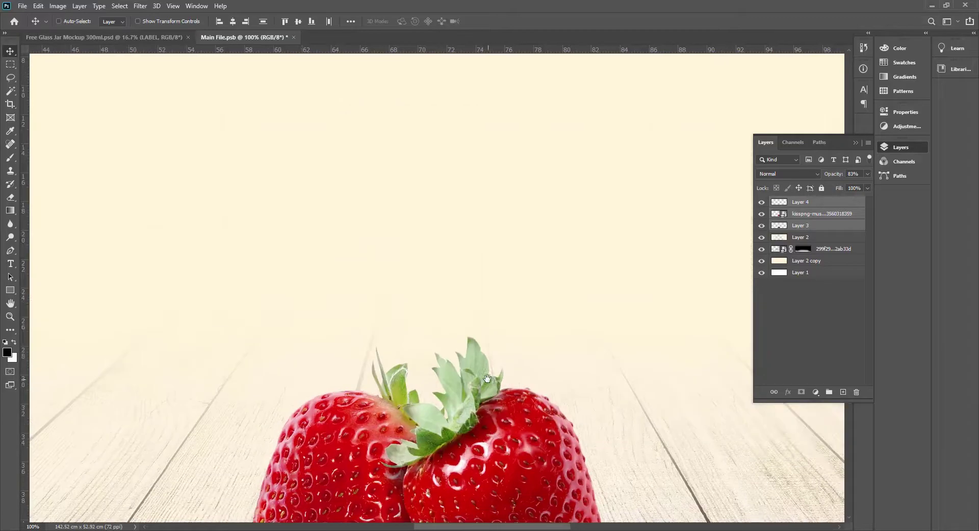
pyautogui.hotkey('ctrl', 'v')
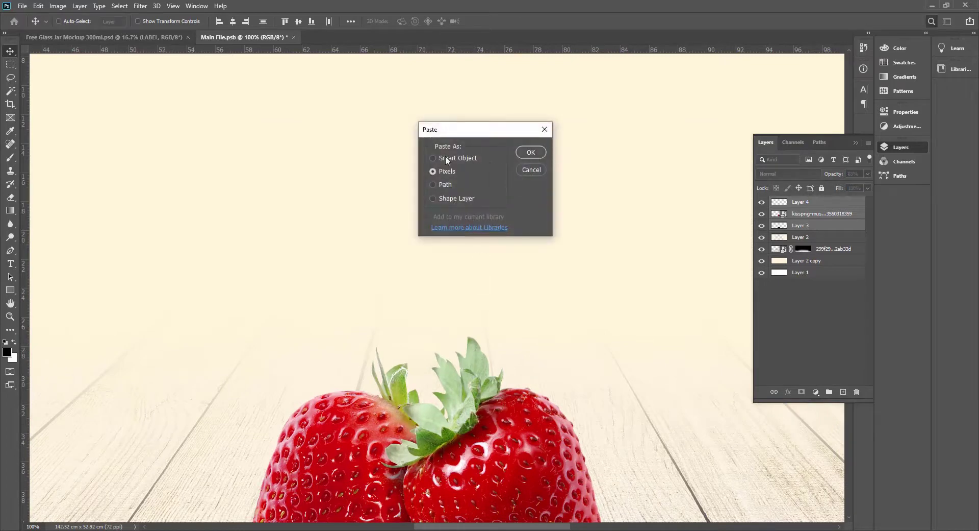
pyautogui.click(447, 158)
pyautogui.press('Return')
# Enlarge the logo badge to about 358.5%, centre it on the middle guide above the strawberries and apply the placement.
pyautogui.moveTo(513, 296); pyautogui.dragTo(693, 306)
pyautogui.moveTo(576, 290); pyautogui.dragTo(465, 153)
pyautogui.hotkey('ctrl', '0')
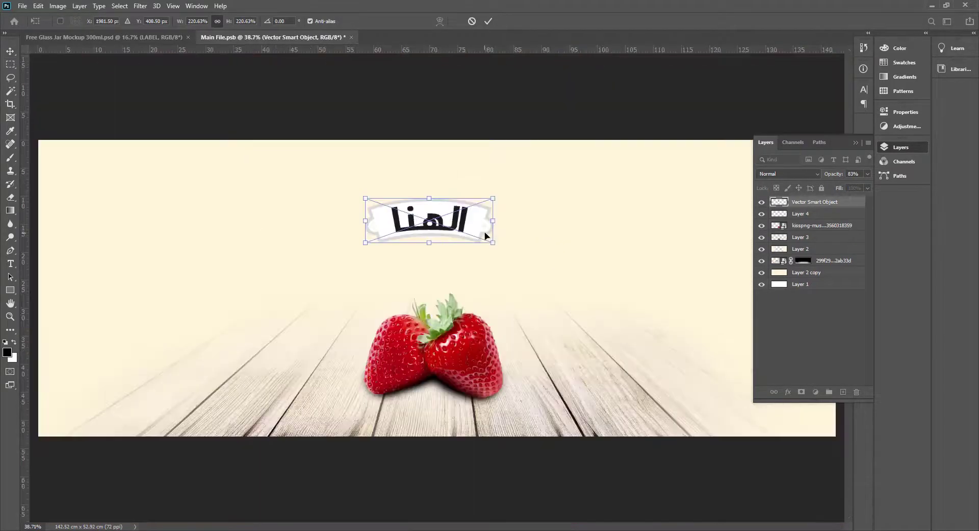
pyautogui.moveTo(493, 220); pyautogui.dragTo(574, 226)
pyautogui.moveTo(485, 227)
pyautogui.mouseDown()
pyautogui.moveTo(449, 215)
pyautogui.moveTo(495, 218)
pyautogui.mouseUp()
pyautogui.hotkey('ctrl', ';')
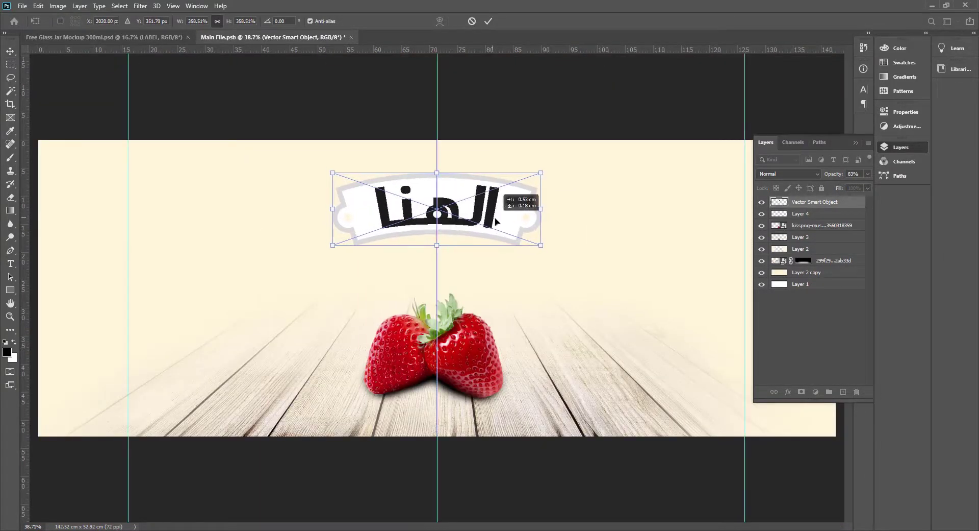
pyautogui.press('Return')
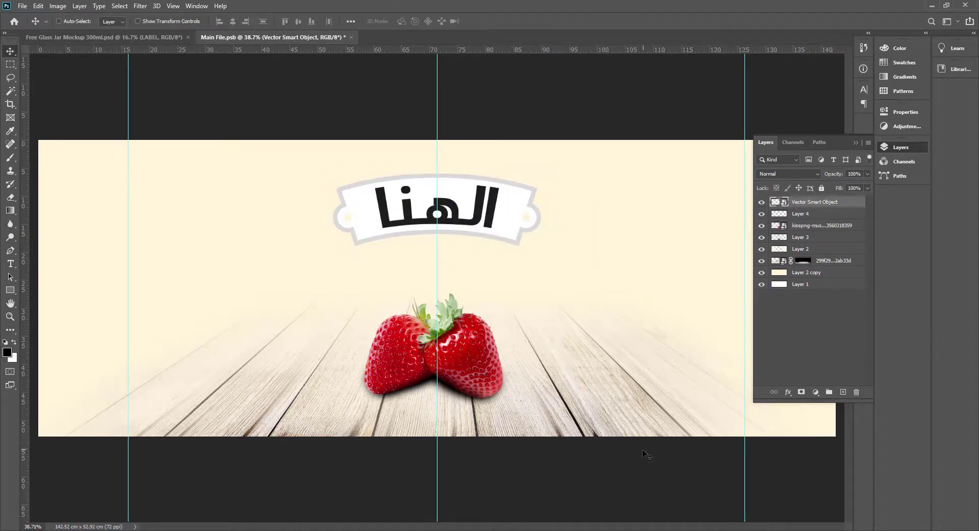
# Copy the "تأسس 1970" tagline from logo.ai in Illustrator, paste it into Photoshop as a Smart Object and place it enlarged beneath the badge.
pyautogui.hotkey('alt', 'Tab')
pyautogui.click(513, 319)
pyautogui.hotkey('ctrl', 'c')
pyautogui.hotkey('alt', 'Tab')
pyautogui.hotkey('ctrl', 'v')
pyautogui.click(529, 152)
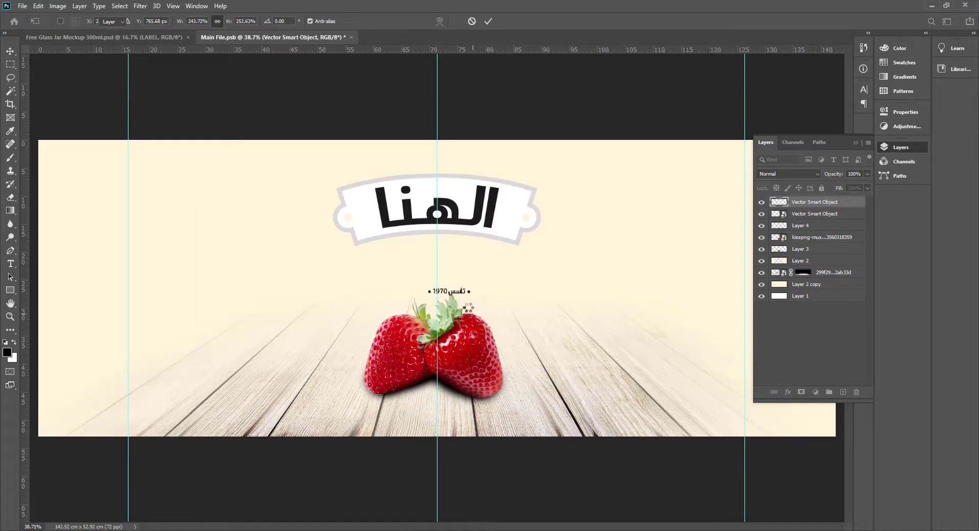
pyautogui.scroll(2, 468, 307)
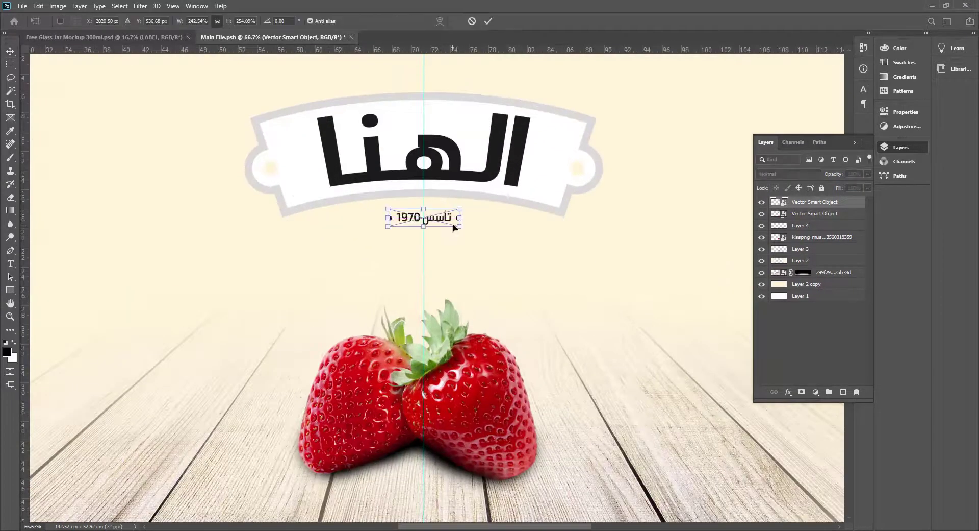
pyautogui.moveTo(459, 226); pyautogui.dragTo(472, 233)
pyautogui.press('Return')
# Place 6-red-watercolor-border-5 from the Strawberry jam folder along the label's top edge and move its layer beneath the strawberry and shading layers.
pyautogui.click(496, 529)
pyautogui.click(446, 138)
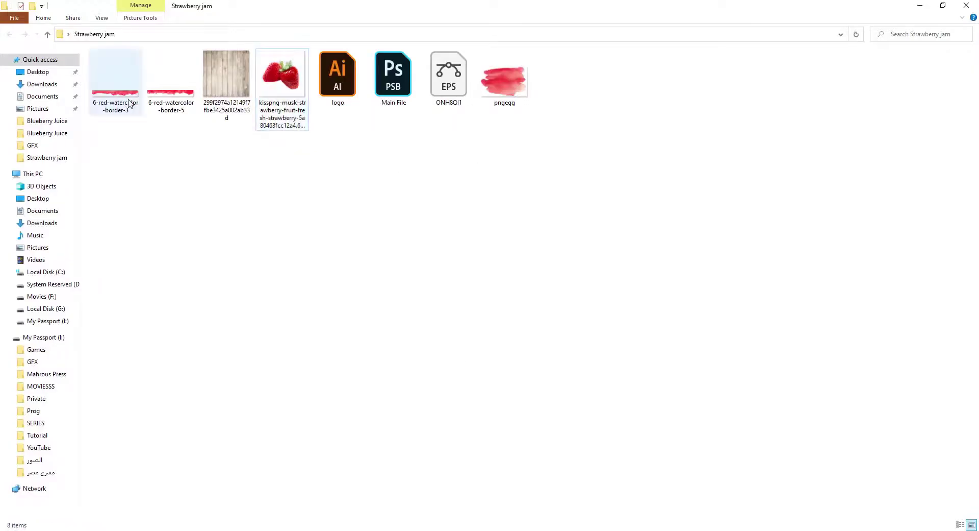
pyautogui.moveTo(171, 82); pyautogui.dragTo(868, 448)
pyautogui.moveTo(545, 301); pyautogui.dragTo(538, 217)
pyautogui.press('Return')
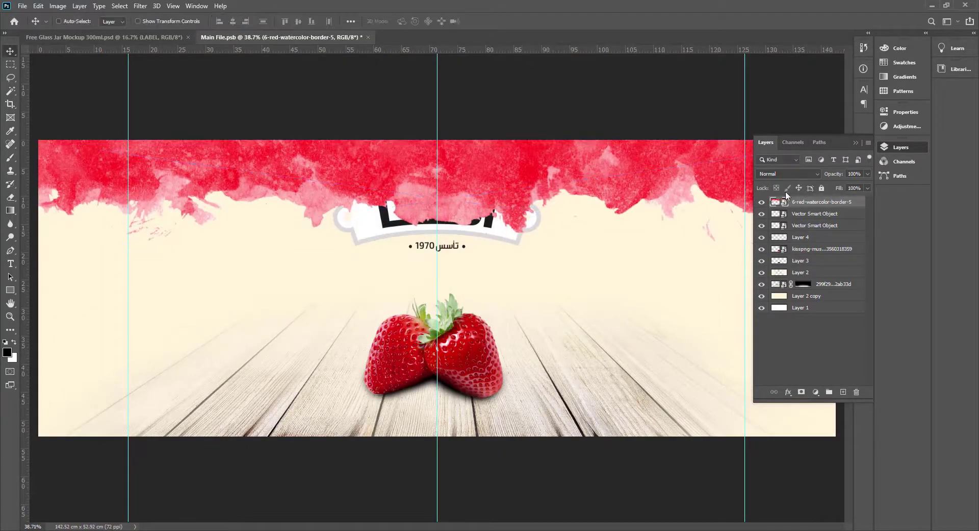
pyautogui.moveTo(785, 257); pyautogui.dragTo(788, 266)
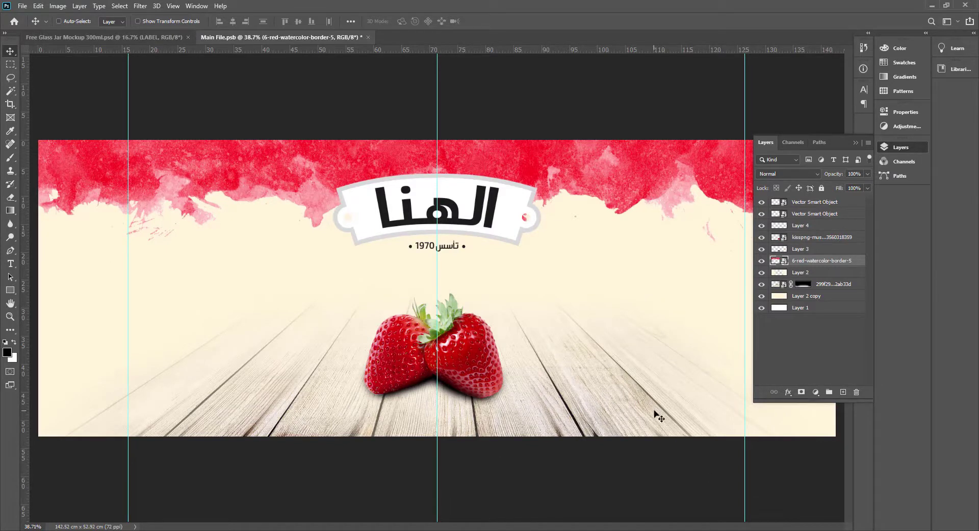
# Copy the lower-left grunge texture from ONH8QI1.eps in Illustrator and paste it into Main File.psb in Photoshop as Pixels.
pyautogui.hotkey('alt', 'Tab')
pyautogui.click(413, 82)
pyautogui.hotkey('alt', 'Tab')
pyautogui.hotkey('alt', 'Tab')
pyautogui.hotkey('alt', 'Tab')
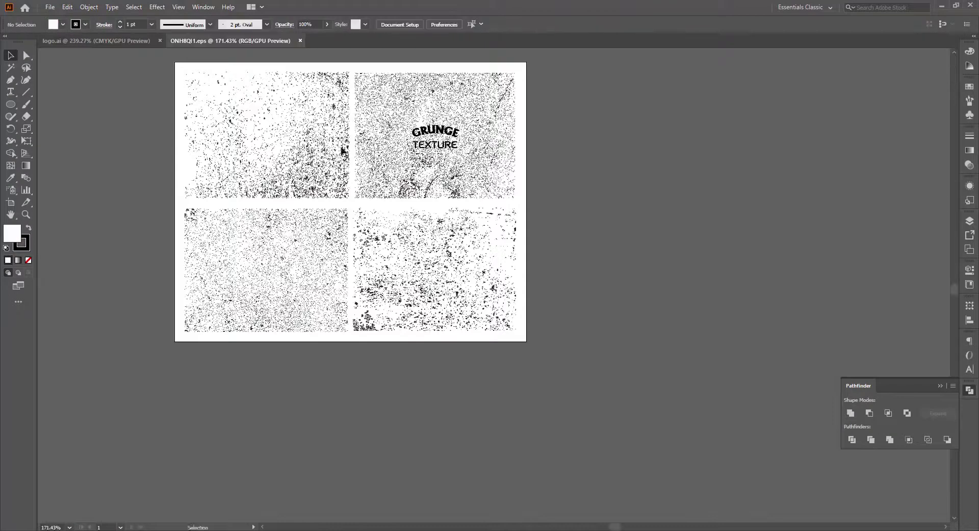
pyautogui.moveTo(386, 146); pyautogui.dragTo(641, 376)
pyautogui.moveTo(402, 452); pyautogui.dragTo(407, 255)
pyautogui.click(406, 260)
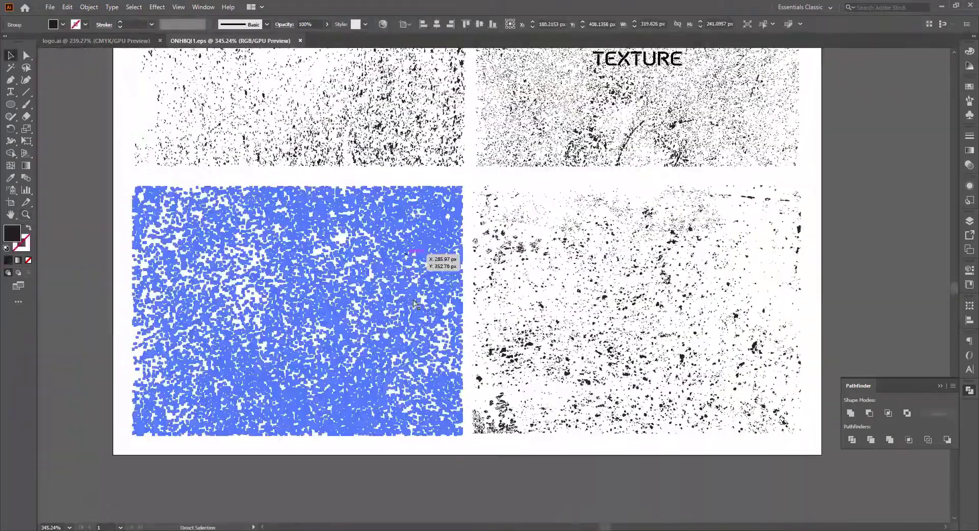
pyautogui.hotkey('alt', 'Tab')
pyautogui.hotkey('ctrl', 'v')
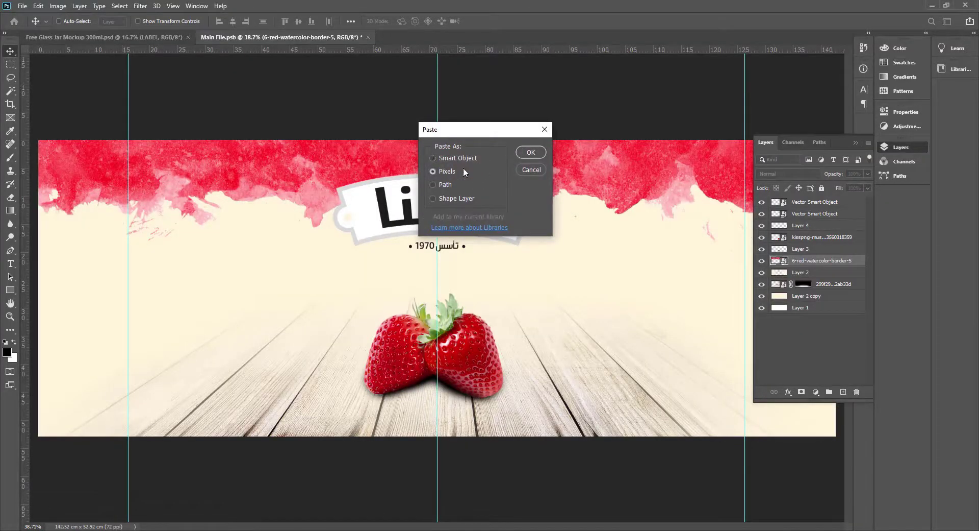
pyautogui.click(541, 152)
# Enlarge the pasted grunge texture to about 145 cm wide so it covers the whole label, and apply the placement.
pyautogui.moveTo(470, 314); pyautogui.dragTo(812, 521)
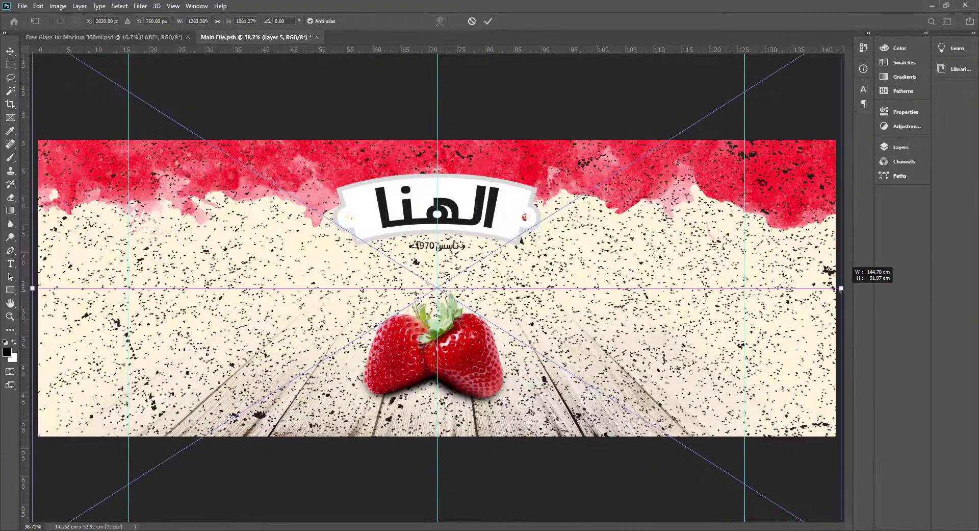
pyautogui.press('Return')
pyautogui.press('F7')
pyautogui.press('f')
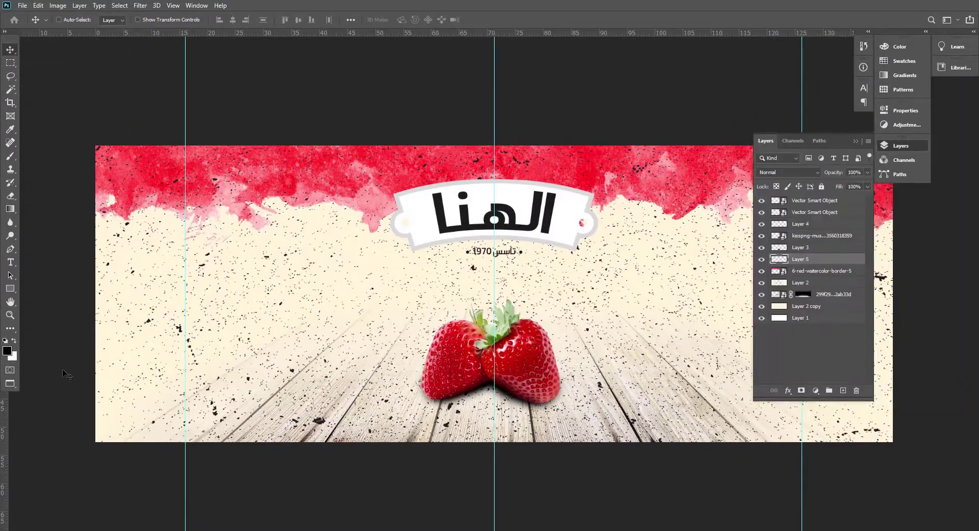
# Recolour the grunge texture with a cream tone sampled from the artwork and move its layer beneath the red watercolor border.
pyautogui.press('z')
pyautogui.moveTo(132, 405); pyautogui.dragTo(189, 432)
pyautogui.press('i')
pyautogui.click(37, 458)
pyautogui.press('v')
pyautogui.hotkey('ctrl', '0')
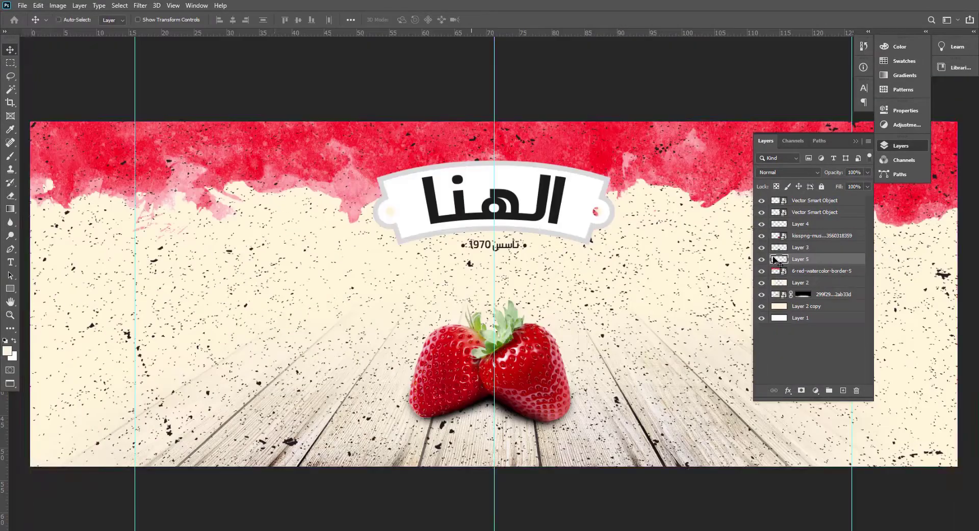
pyautogui.hotkey('ctrl', '[')
pyautogui.hotkey('ctrl', '[')
pyautogui.hotkey('ctrl', '[')
pyautogui.hotkey('ctrl', '[')
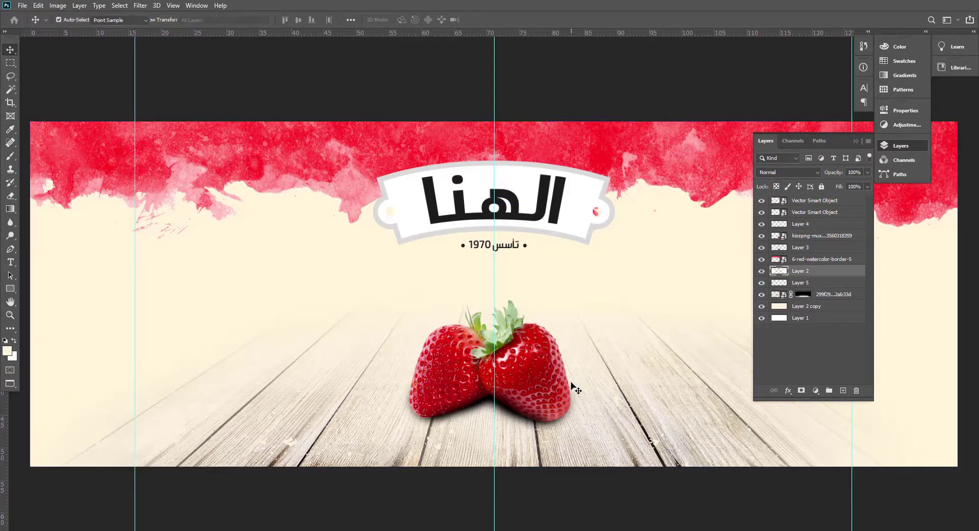
pyautogui.hotkey('ctrl', 'l')
pyautogui.moveTo(696, 210); pyautogui.dragTo(740, 211)
pyautogui.press('Escape')
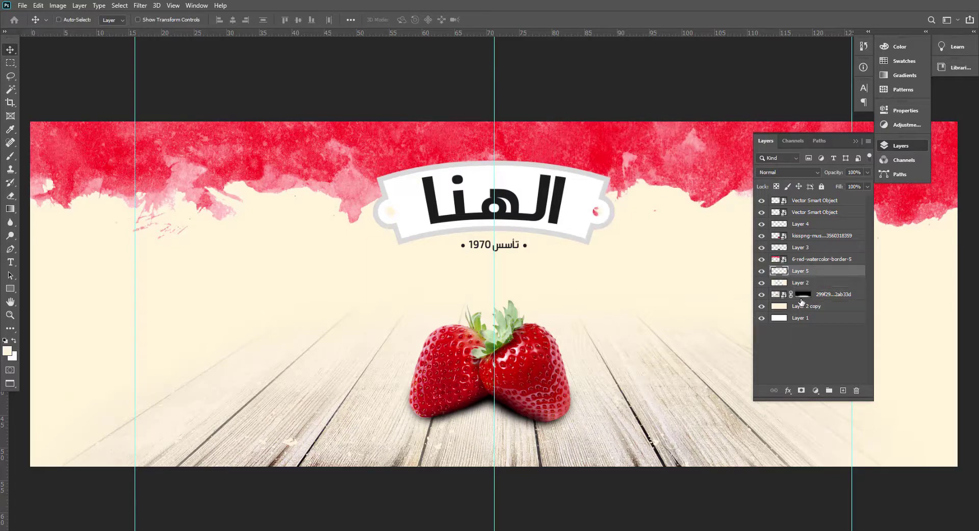
# Apply Levels to the grunge texture layer with input shadows at 106 and output highlights at 235.
pyautogui.hotkey('ctrl', 'l')
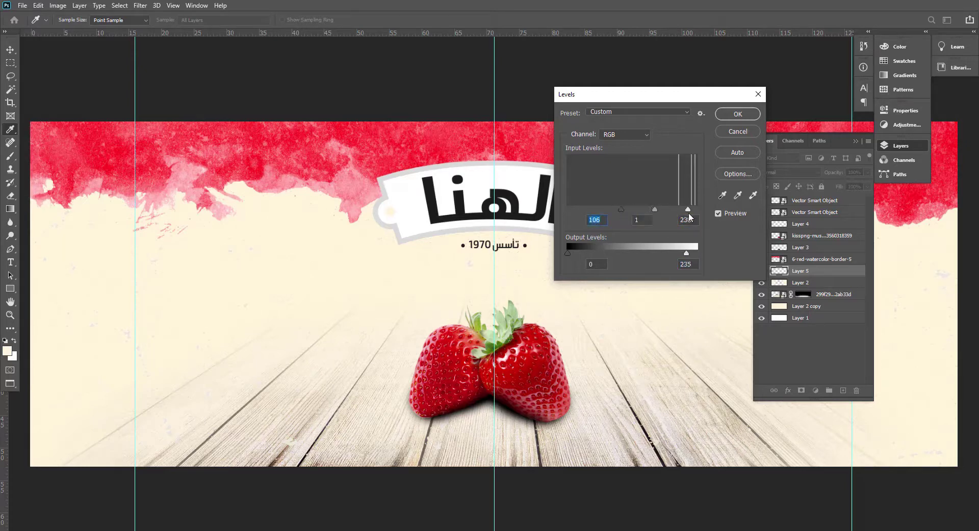
pyautogui.click(738, 115)
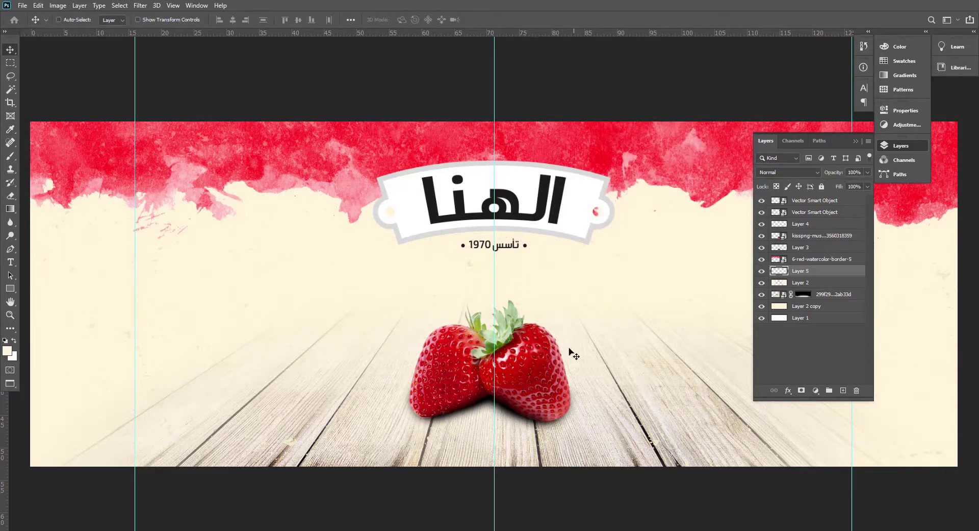
# Enlarge the strawberries together with both shading layers to about 121.8%, keeping them centred on the middle guide, and shift them slightly up.
pyautogui.rightClick(539, 391)
pyautogui.click(567, 397)
pyautogui.click(799, 225)
pyautogui.keyDown('shift'); pyautogui.click(798, 248); pyautogui.keyUp('shift')
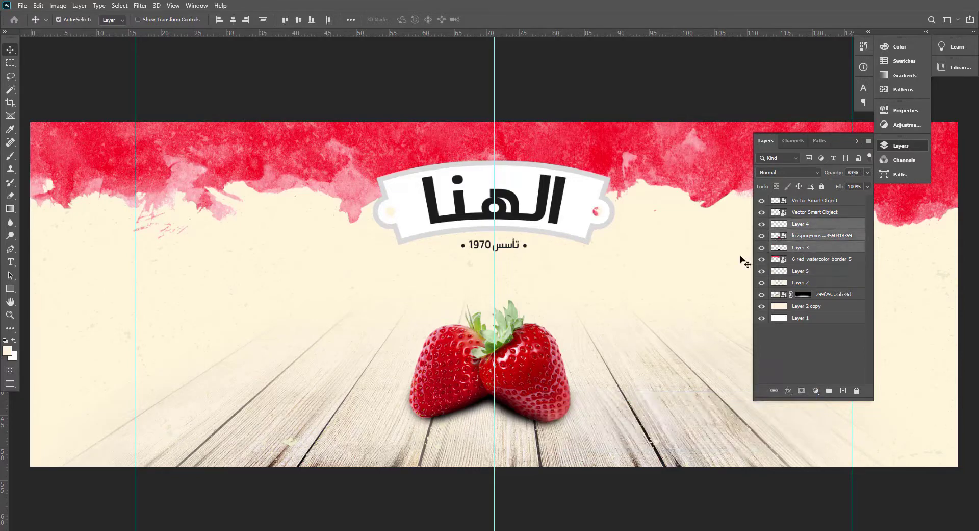
pyautogui.hotkey('ctrl', 't')
pyautogui.moveTo(581, 299); pyautogui.dragTo(598, 269)
pyautogui.moveTo(553, 373); pyautogui.dragTo(552, 369)
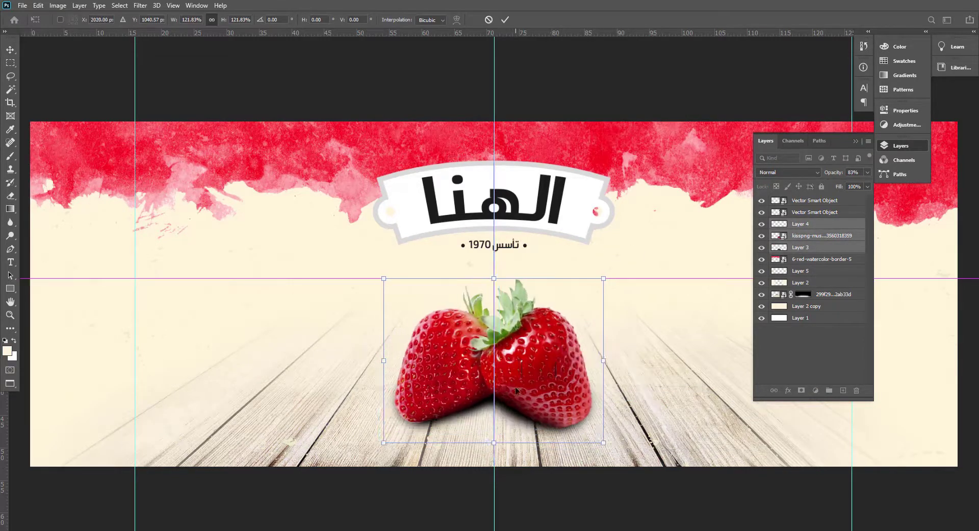
pyautogui.press('Return')
# Add an Impact text object in the area right of the strawberries, scale it to 202.88 pt and colour it black.
pyautogui.click(795, 250)
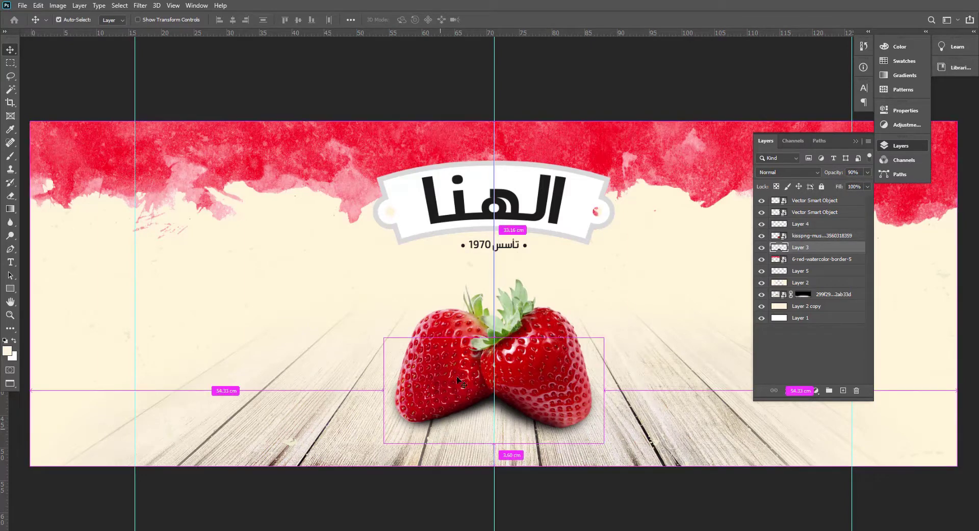
pyautogui.press('t')
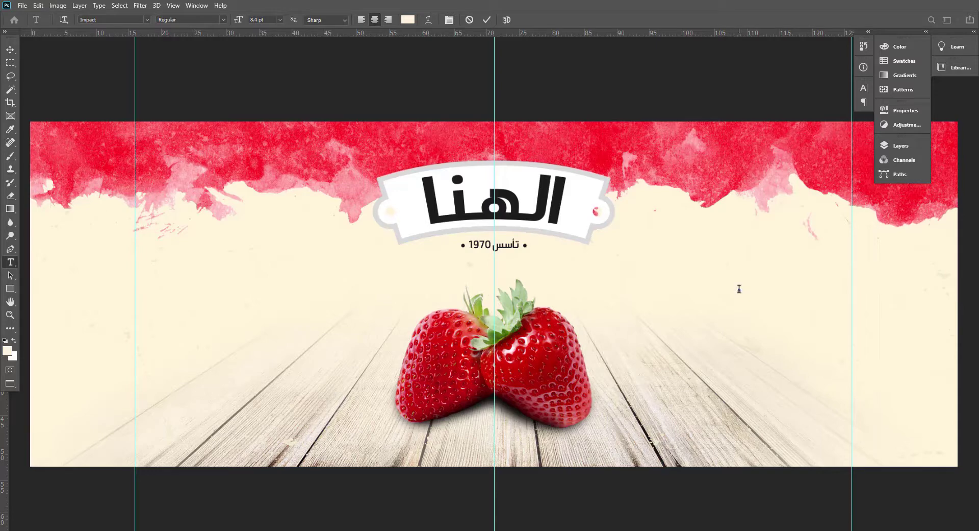
pyautogui.hotkey('ctrl', 't')
pyautogui.moveTo(735, 289); pyautogui.dragTo(587, 211)
pyautogui.moveTo(715, 271); pyautogui.dragTo(740, 287)
pyautogui.press('Return')
pyautogui.press('F7')
pyautogui.hotkey('alt', 'BackSpace')
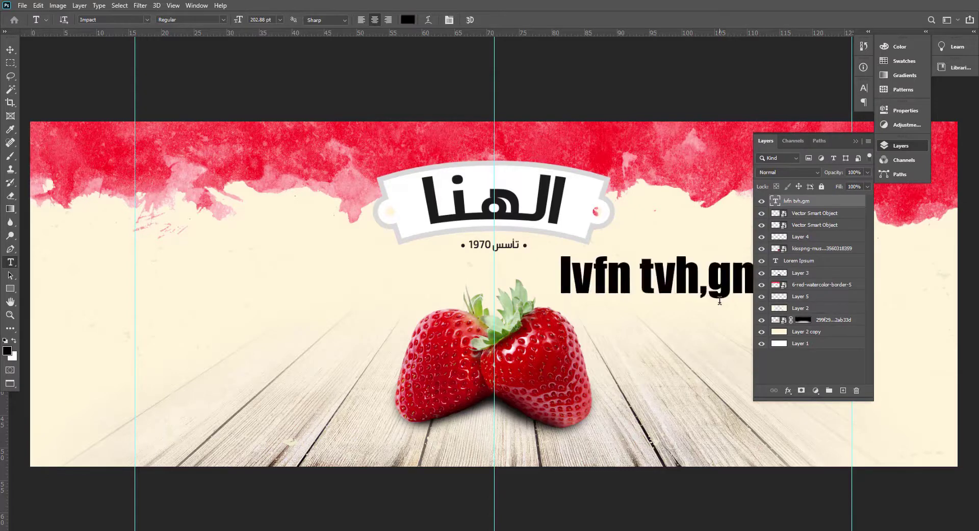
# Replace the wording of the black text beside the strawberries with "مربى فراولة".
pyautogui.click(719, 300)
pyautogui.hotkey('ctrl', 'a')
pyautogui.click(856, 141)
pyautogui.write('l')
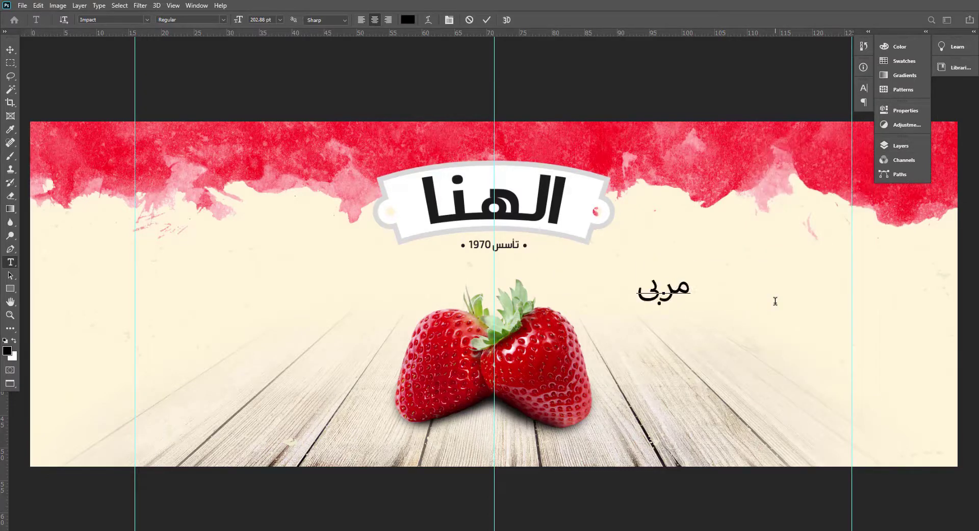
pyautogui.write('ربى فراولة')
pyautogui.hotkey('ctrl', 'Return')
pyautogui.hotkey('ctrl', 't')
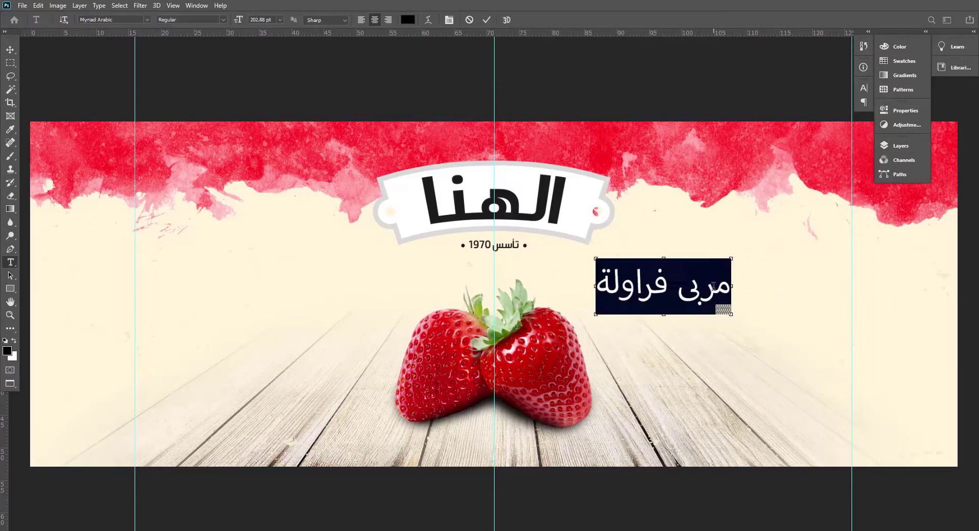
# Set the font of the "مربى فراولة" text to GE MB Farasha Bold.
pyautogui.hotkey('ctrl', 'a')
pyautogui.hotkey('ctrl', 't')
pyautogui.click(803, 103)
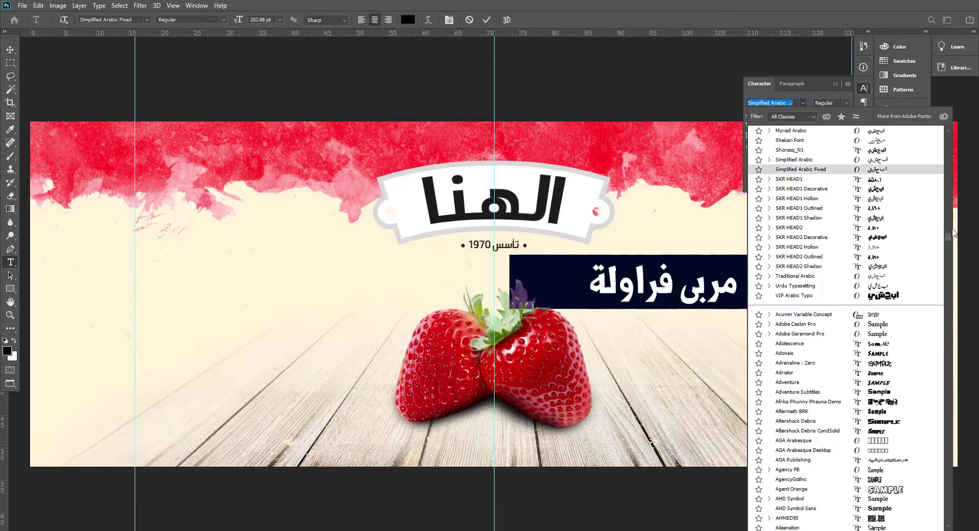
pyautogui.moveTo(948, 237); pyautogui.dragTo(951, 145)
pyautogui.click(794, 103)
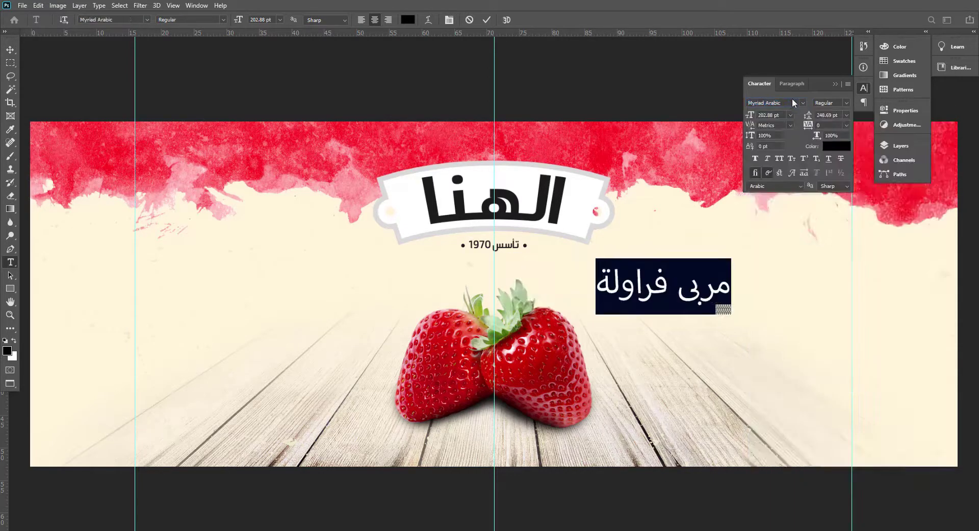
pyautogui.click(803, 103)
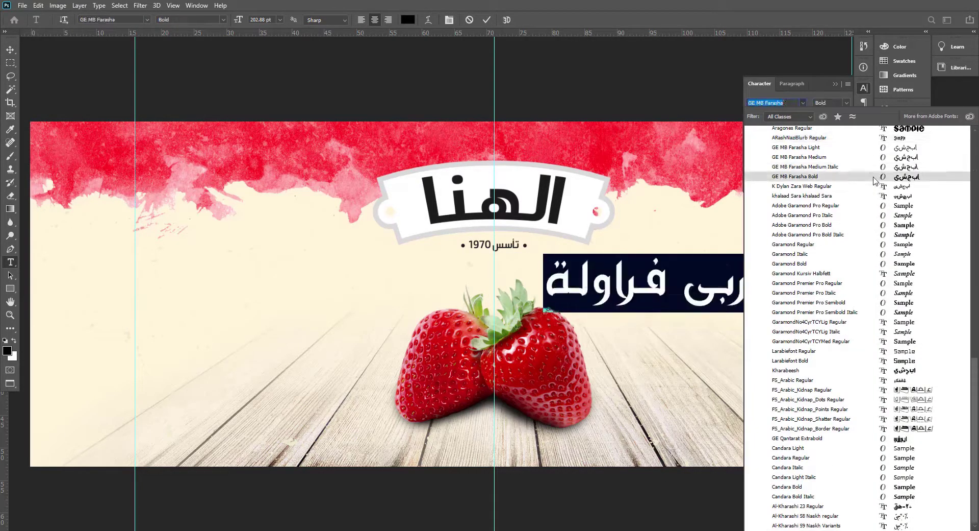
pyautogui.click(795, 176)
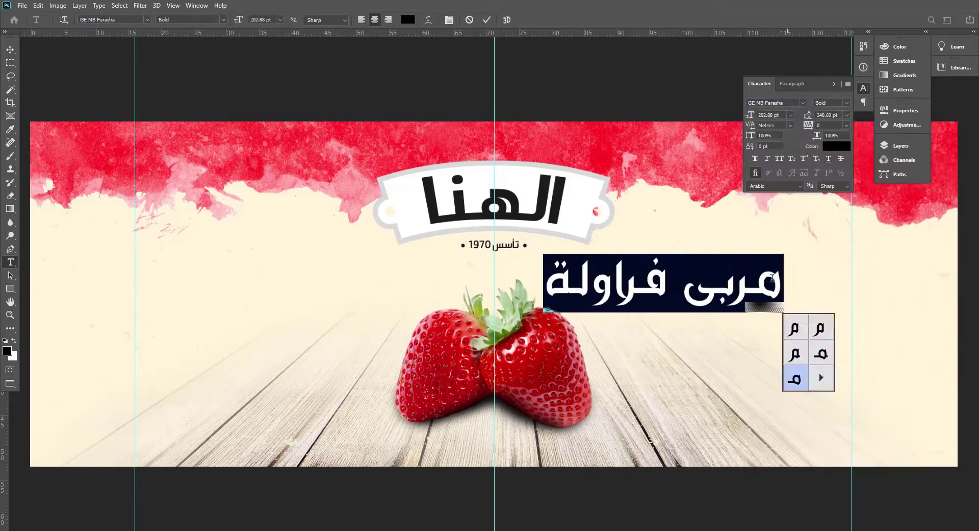
pyautogui.press('BackSpace')
pyautogui.hotkey('ctrl', 'Return')
# Search the fonts for "ara" and set the "مربى فراولة" text to Ara Hamah Homs Regular.
pyautogui.moveTo(828, 293); pyautogui.dragTo(670, 318)
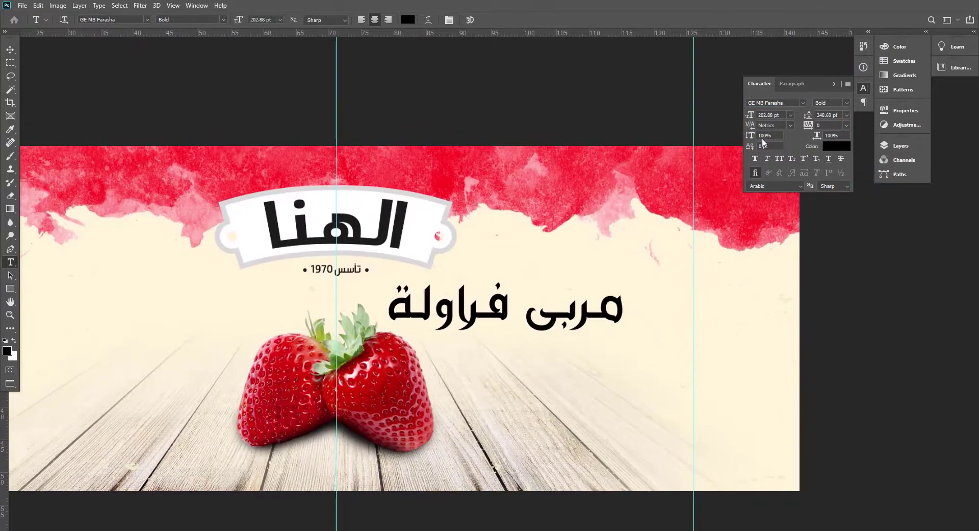
pyautogui.press('v')
pyautogui.click(803, 102)
pyautogui.moveTo(975, 140); pyautogui.dragTo(969, 433)
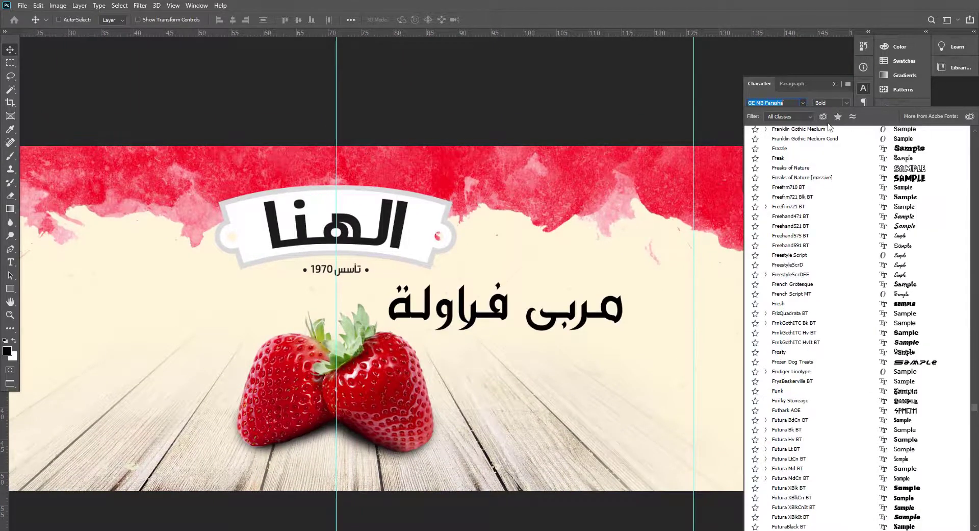
pyautogui.click(781, 104)
pyautogui.scroll(-10, 790, 103)
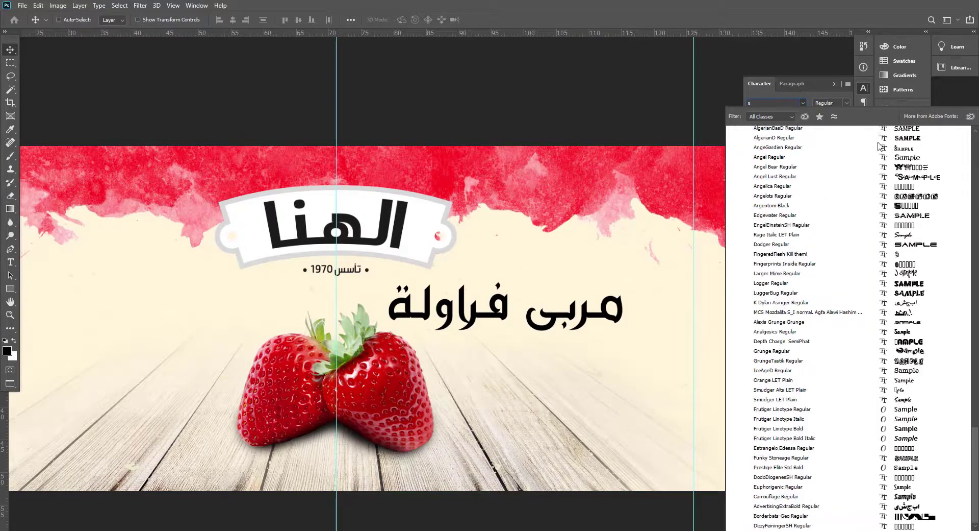
pyautogui.write('arasha')
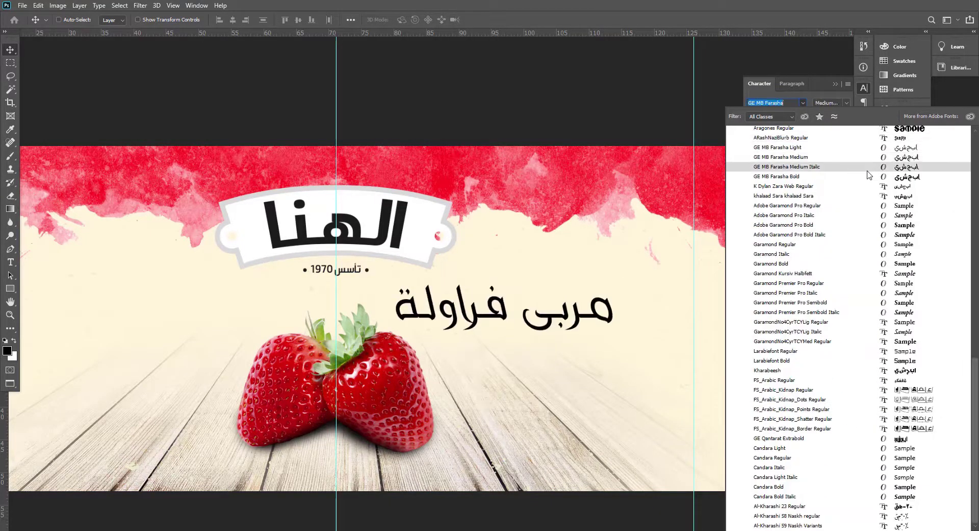
pyautogui.scroll(15, 870, 183)
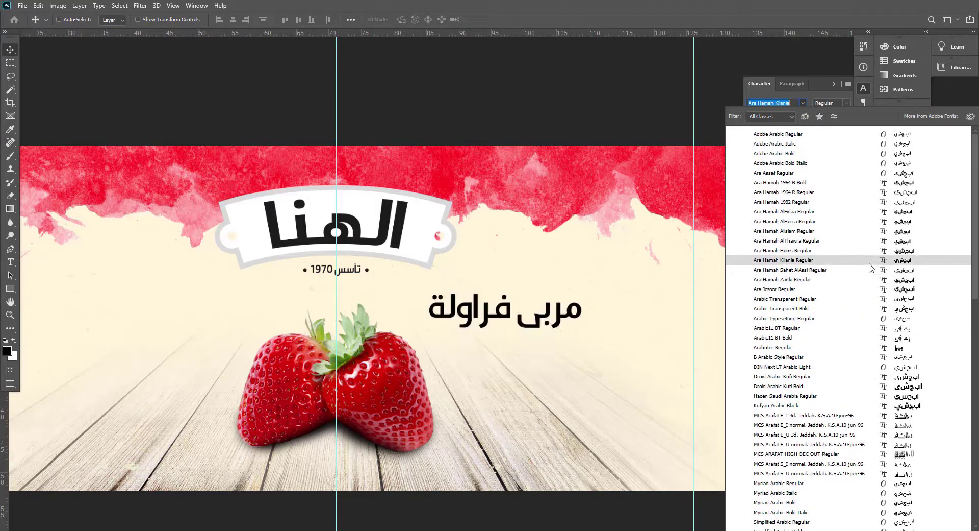
pyautogui.click(871, 252)
# Colour the "مربى فراولة" text with a pinkish red sampled from the watercolor border.
pyautogui.press('i')
pyautogui.click(582, 180)
pyautogui.hotkey('alt', 'BackSpace')
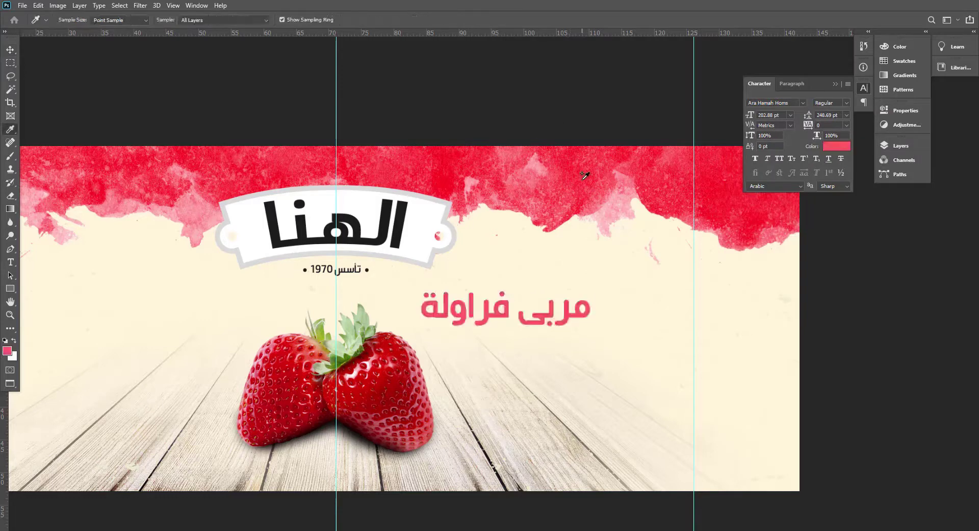
# Reduce the "مربى فراولة" text to 161.22 pt and reposition it just above and to the right of the strawberries.
pyautogui.press('v')
pyautogui.hotkey('ctrl', 't')
pyautogui.moveTo(592, 332); pyautogui.dragTo(559, 325)
pyautogui.moveTo(547, 308); pyautogui.dragTo(577, 312)
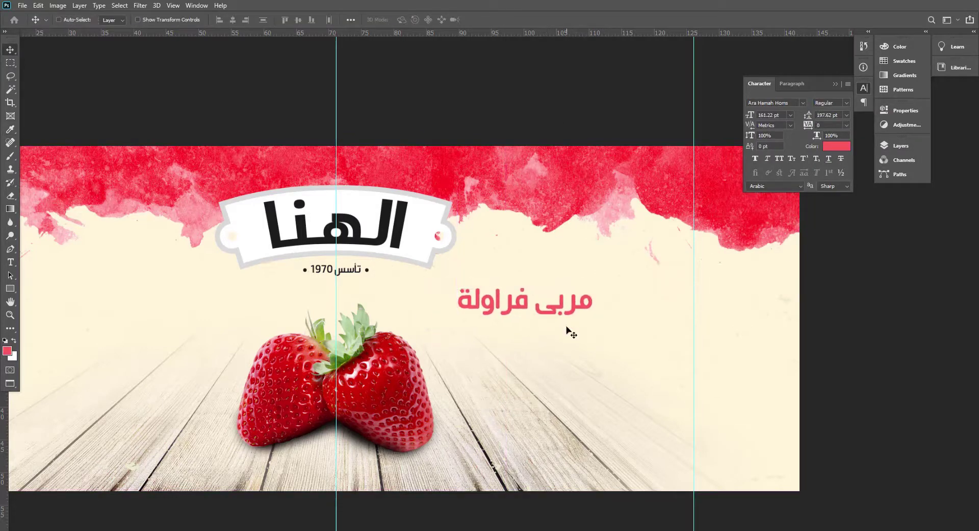
pyautogui.press('t')
pyautogui.press('v')
# Duplicate the "مربى فراولة" text directly below it and replace the copy's wording with "قطع فواكه" and "طبيعية ١٠٠%" on two lines.
pyautogui.keyDown('alt'); pyautogui.moveTo(557, 319); pyautogui.dragTo(554, 363); pyautogui.keyUp('alt')
pyautogui.doubleClick(548, 352)
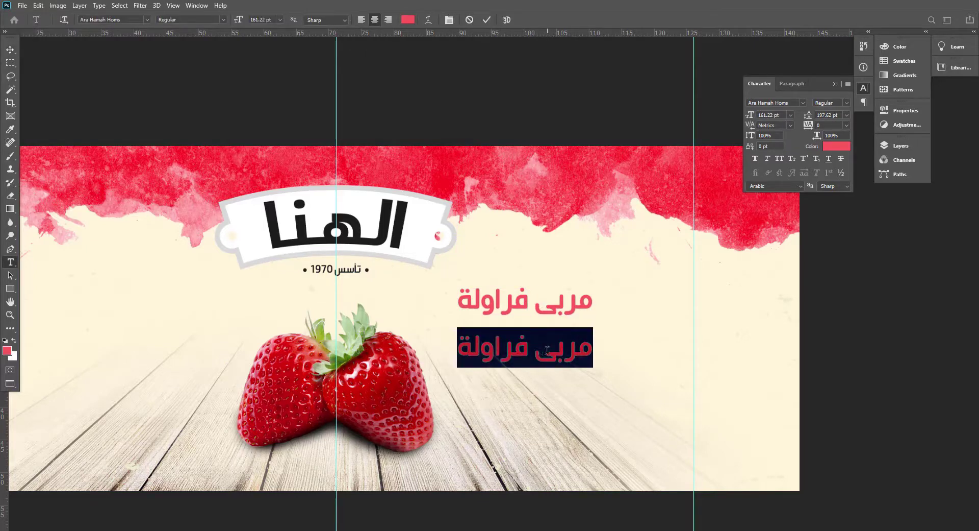
pyautogui.write('فواكه')
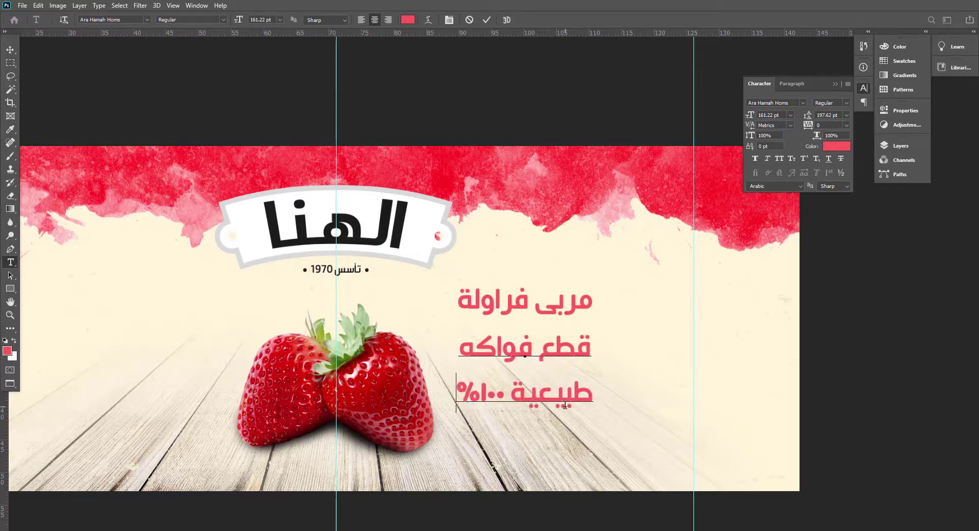
# Move the two-line "قطع فواكه طبيعية ١٠٠%" text to the open area left of the strawberries.
pyautogui.hotkey('ctrl', 'Return')
pyautogui.press('v')
pyautogui.moveTo(565, 404); pyautogui.dragTo(158, 367)
# Place a smaller "مربى فراولة" text directly under the logo's founding line and keep a full-size copy right of the strawberries.
pyautogui.keyDown('alt'); pyautogui.moveTo(569, 310); pyautogui.dragTo(373, 304); pyautogui.keyUp('alt')
pyautogui.rightClick(555, 308)
pyautogui.click(562, 314)
pyautogui.hotkey('ctrl', 't')
pyautogui.press('Return')
pyautogui.keyDown('ctrl'); pyautogui.click(395, 366); pyautogui.keyUp('ctrl')
# Delete the Lorem Ipsum text layer and shift the strawberries with their shadow and highlight layers slightly down.
pyautogui.press('F7')
pyautogui.click(803, 287)
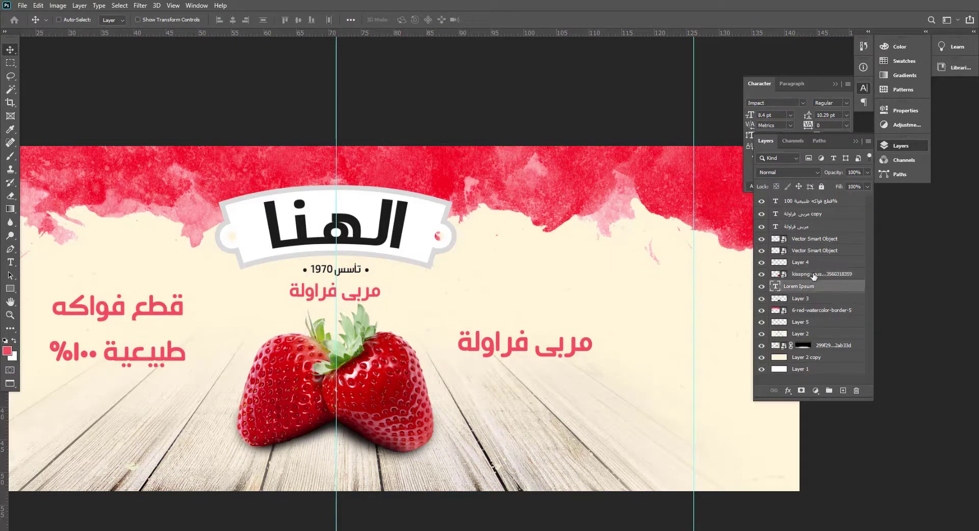
pyautogui.press('Delete')
pyautogui.keyDown('shift'); pyautogui.click(801, 264); pyautogui.keyUp('shift')
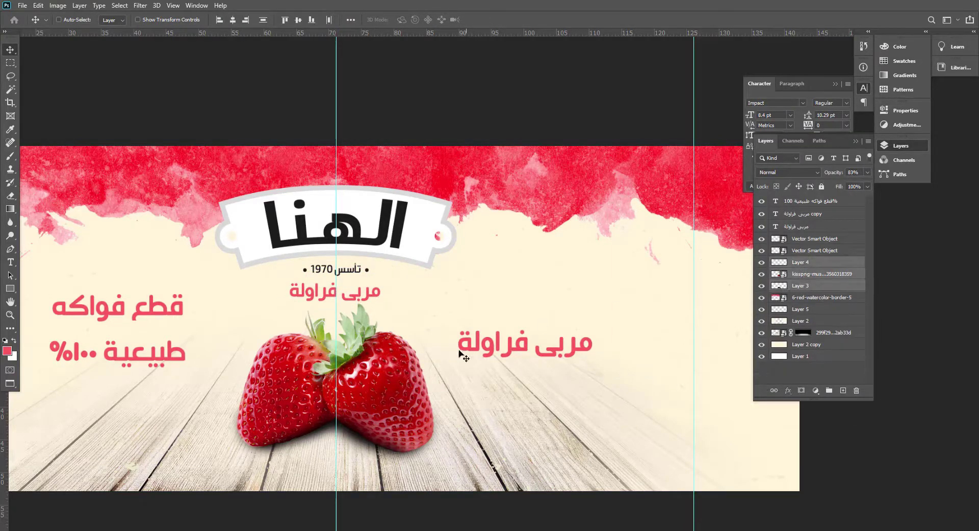
pyautogui.moveTo(459, 351); pyautogui.dragTo(459, 356)
# Correct the word "فواكه" to "فاكهة" in the text left of the strawberries.
pyautogui.rightClick(533, 346)
pyautogui.click(543, 351)
pyautogui.press('y')
pyautogui.press('t')
pyautogui.tripleClick(514, 345)
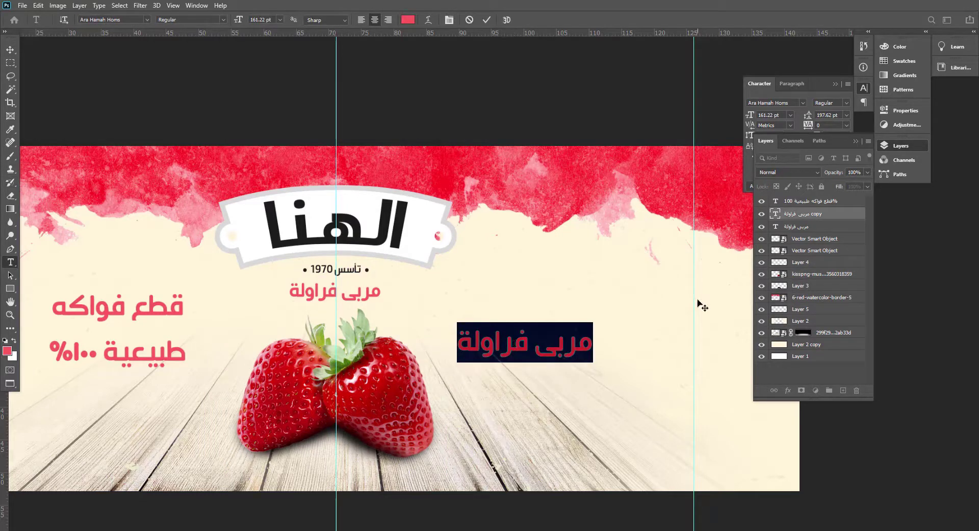
pyautogui.click(97, 307)
pyautogui.doubleClick(100, 309)
pyautogui.write('فاكه')
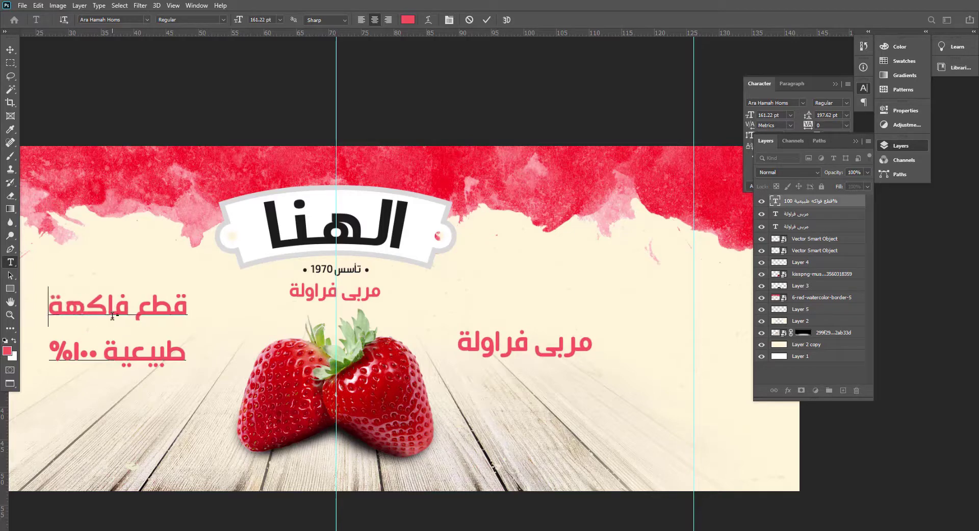
# Replace the full-size "مربى فراولة" copy right of the strawberries with "الوزن".
pyautogui.tripleClick(525, 344)
pyautogui.write('الوزن')
pyautogui.hotkey('ctrl', 'Return')
pyautogui.press('v')
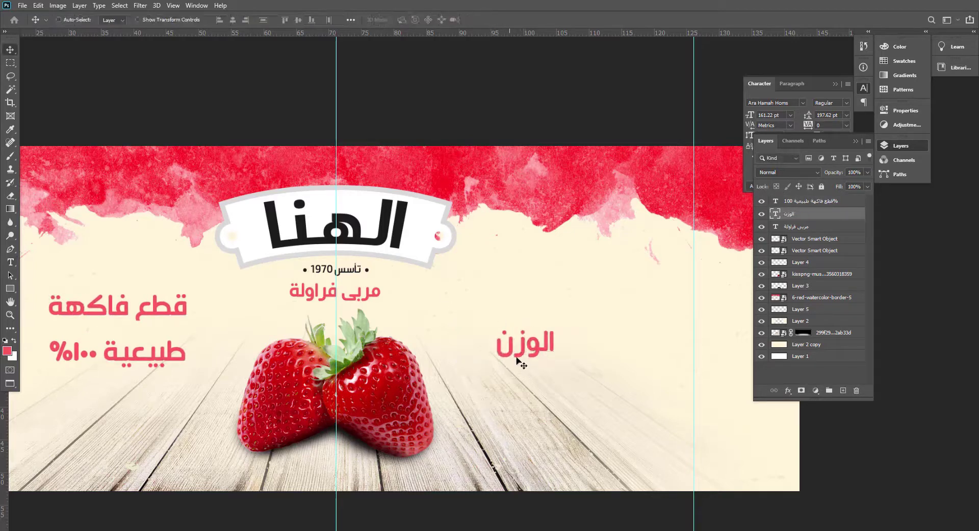
# Duplicate the "الوزن" text directly below itself and change the copy's wording to "٣٤٠".
pyautogui.moveTo(537, 350); pyautogui.dragTo(534, 427)
pyautogui.press('t')
pyautogui.doubleClick(536, 394)
pyautogui.click(535, 394)
pyautogui.hotkey('ctrl', 'Return')
pyautogui.press('v')
# Duplicate the "٣٤٠" text directly below itself and change the copy's wording to "جرام".
pyautogui.moveTo(533, 388); pyautogui.dragTo(533, 423)
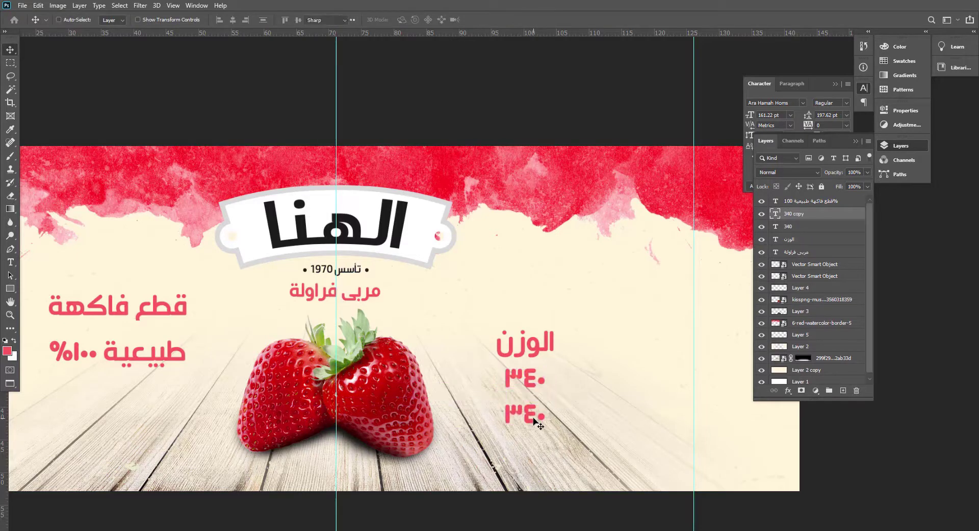
pyautogui.press('t')
pyautogui.doubleClick(533, 423)
pyautogui.write('جرام')
pyautogui.hotkey('ctrl', 'Return')
pyautogui.press('v')
# Switch to Illustrator, close ONH8QI1.eps and draw a black rectangle about 1.68 by 2.62 cm below the logo in logo.ai.
pyautogui.press('f')
pyautogui.press('f')
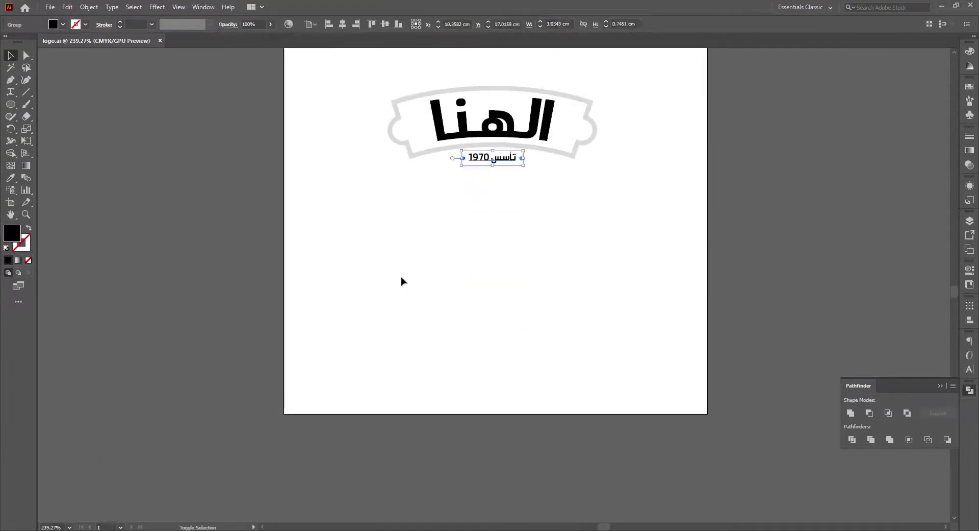
pyautogui.click(451, 296)
pyautogui.press('m')
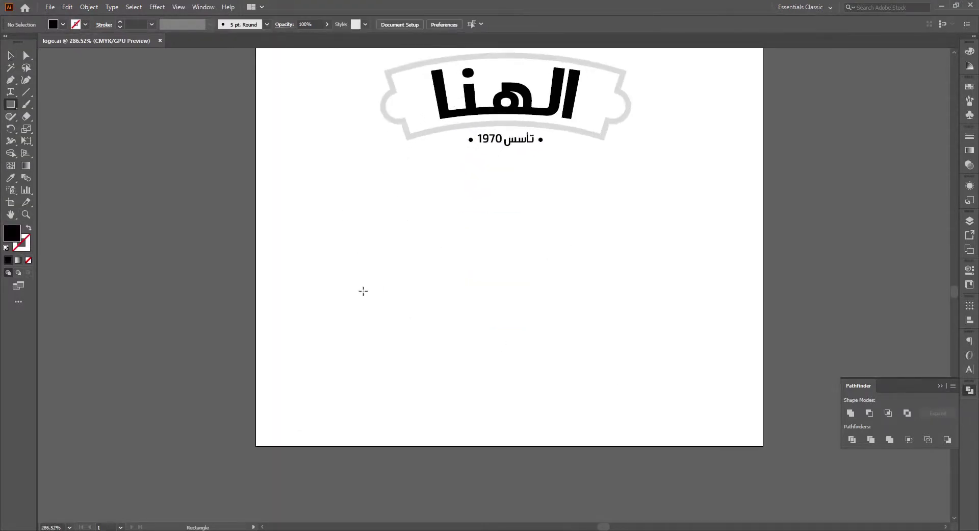
pyautogui.moveTo(399, 328); pyautogui.dragTo(399, 328)
pyautogui.scroll(4, 399, 328)
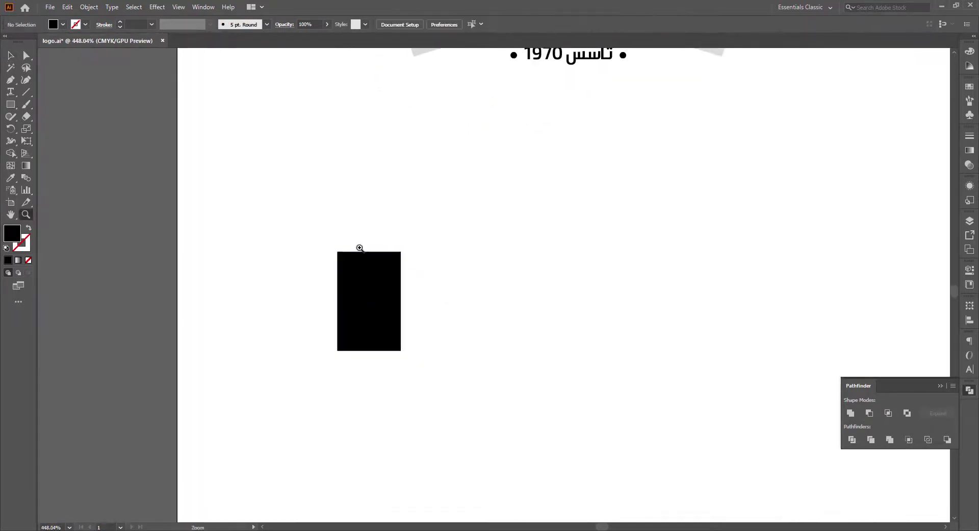
# Add anchor points midway along each side of the black rectangle.
pyautogui.press('v')
pyautogui.click(82, 8)
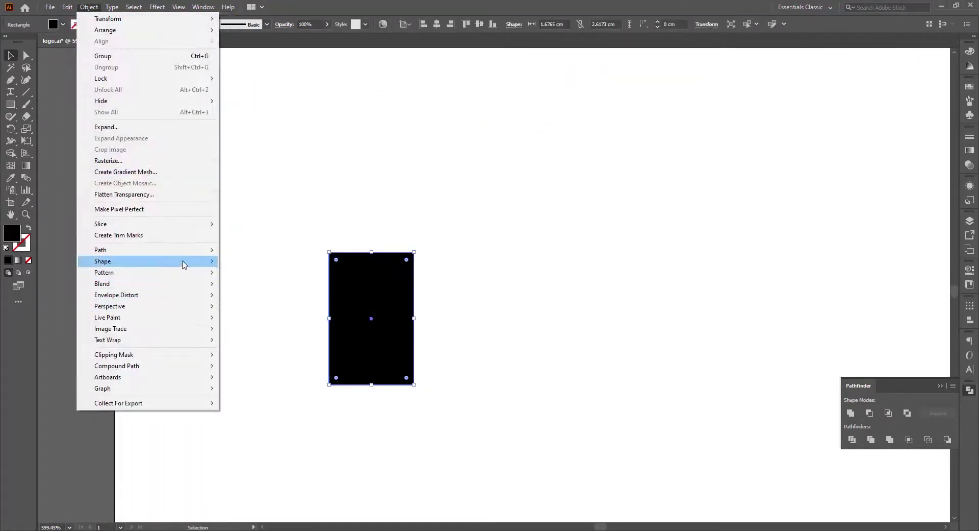
pyautogui.moveTo(179, 250)
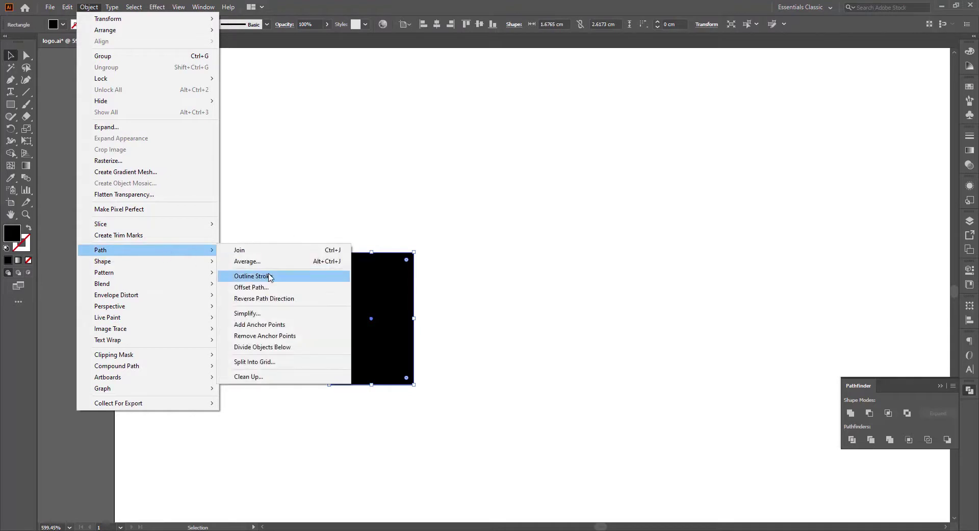
pyautogui.click(279, 325)
pyautogui.click(348, 243)
# Push the rectangle's four side midpoints slightly outward so that every side bulges.
pyautogui.press('a')
pyautogui.click(373, 332)
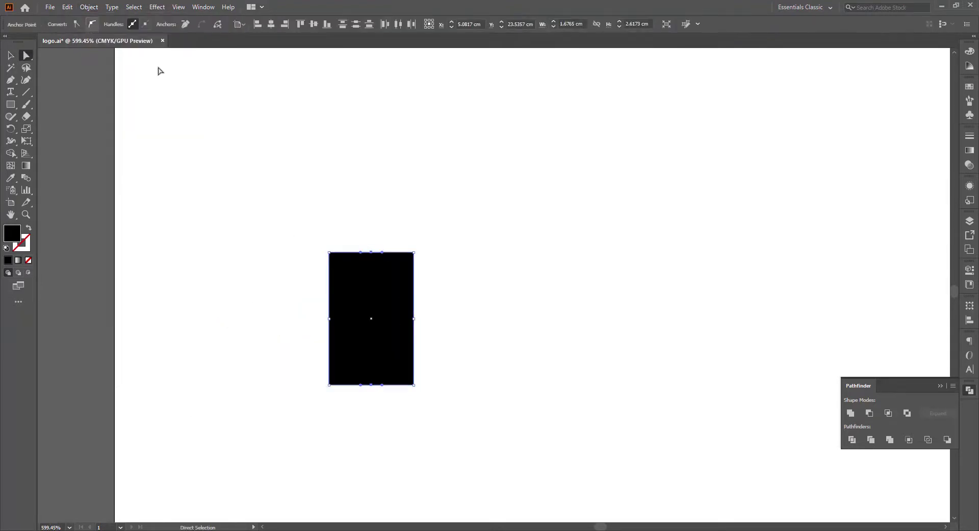
pyautogui.moveTo(360, 280); pyautogui.dragTo(360, 281)
pyautogui.hotkey('shift', 'Up')
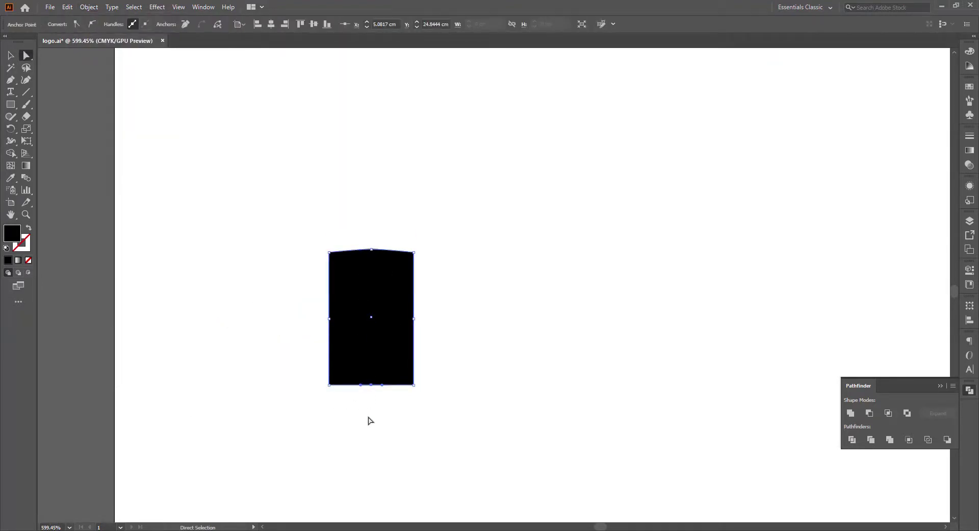
pyautogui.press('Right')
pyautogui.moveTo(301, 301); pyautogui.dragTo(341, 337)
pyautogui.press('Left')
pyautogui.click(305, 338)
# Round all the corners of the bulged rectangle strongly.
pyautogui.click(375, 301)
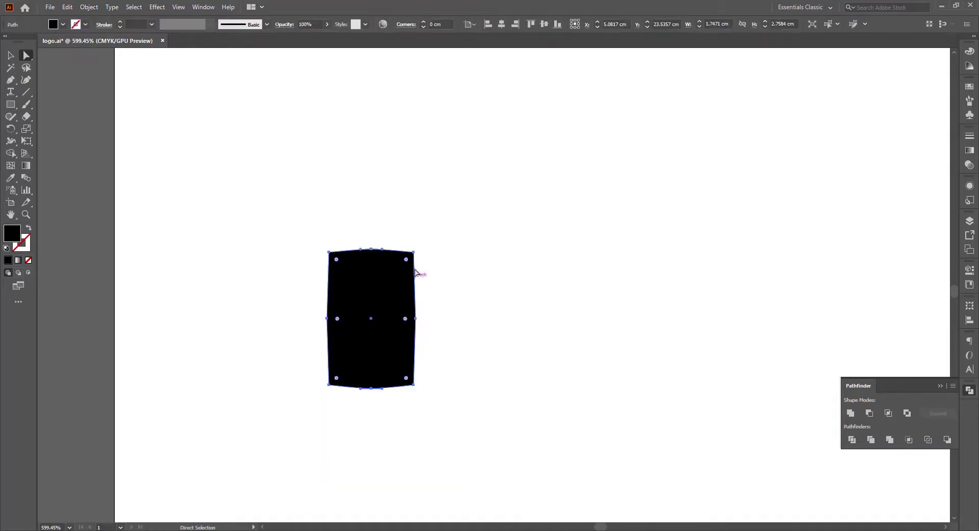
pyautogui.moveTo(397, 279); pyautogui.dragTo(398, 279)
pyautogui.click(472, 264)
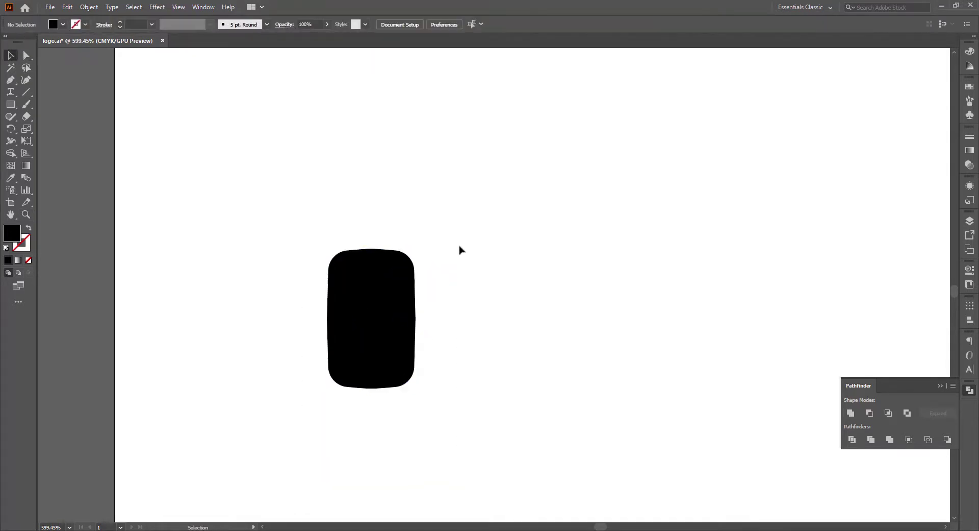
# Draw a black circle about 0.46 cm wide centred on the shape's upper edge and copy it to the lower edge.
pyautogui.moveTo(488, 308); pyautogui.dragTo(488, 308)
pyautogui.press('v')
pyautogui.moveTo(478, 301)
pyautogui.mouseDown()
pyautogui.moveTo(375, 249)
pyautogui.moveTo(381, 243)
pyautogui.moveTo(371, 391)
pyautogui.mouseUp()
pyautogui.click(424, 251)
# Duplicate the rounded shape in place, give the copy no fill and a white stroke, and scale it inward as an inner outline.
pyautogui.keyDown('shift'); pyautogui.click(397, 302); pyautogui.keyUp('shift')
pyautogui.keyDown('shift'); pyautogui.click(397, 306); pyautogui.keyUp('shift')
pyautogui.hotkey('shift', 'x')
pyautogui.press('a')
pyautogui.click(396, 302)
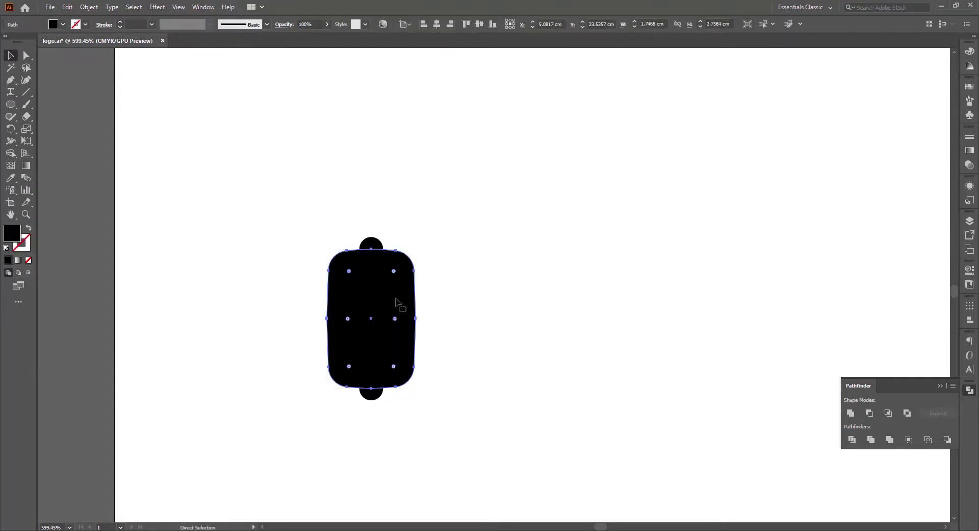
pyautogui.click(30, 229)
pyautogui.click(77, 25)
pyautogui.click(20, 40)
pyautogui.moveTo(417, 249); pyautogui.dragTo(412, 256)
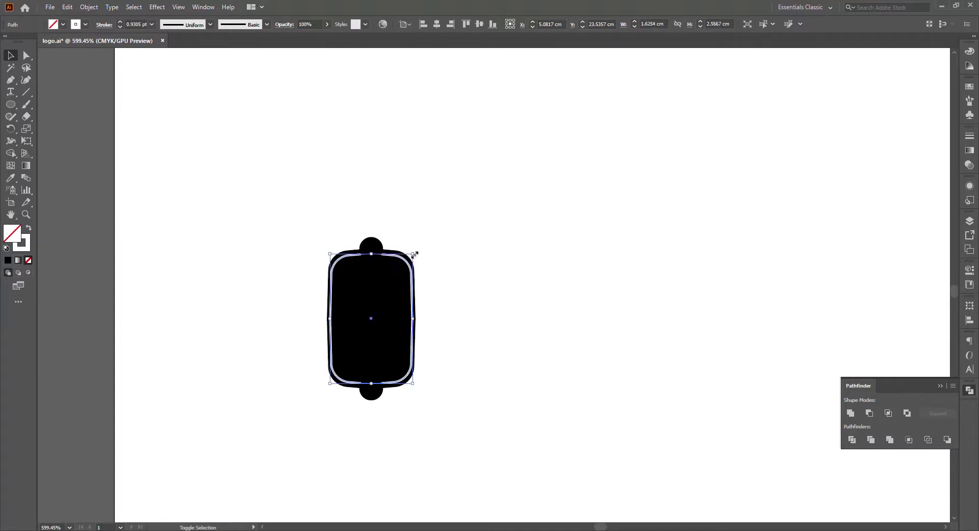
pyautogui.moveTo(415, 319)
pyautogui.mouseDown()
pyautogui.moveTo(462, 330)
pyautogui.moveTo(411, 323)
pyautogui.moveTo(592, 398)
pyautogui.mouseUp()
pyautogui.click(247, 168)
# Unite the upper and lower black circles with the rounded body into one tag shape.
pyautogui.press('z')
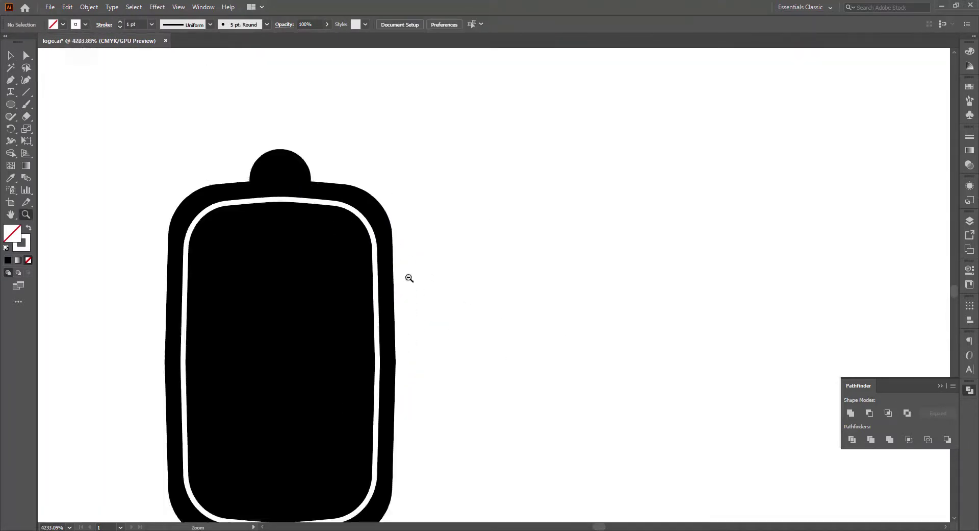
pyautogui.moveTo(409, 277); pyautogui.dragTo(350, 255)
pyautogui.press('v')
pyautogui.press('a')
pyautogui.moveTo(423, 219); pyautogui.dragTo(349, 254)
pyautogui.click(442, 254)
pyautogui.press('v')
pyautogui.click(313, 190)
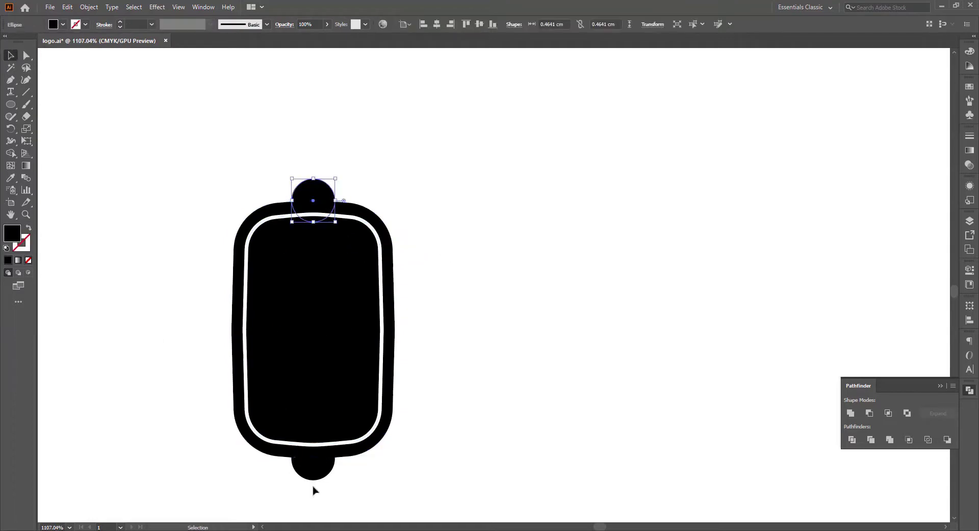
pyautogui.keyDown('shift'); pyautogui.click(313, 472); pyautogui.keyUp('shift')
pyautogui.keyDown('shift'); pyautogui.click(376, 442); pyautogui.keyUp('shift')
pyautogui.click(851, 412)
pyautogui.click(573, 383)
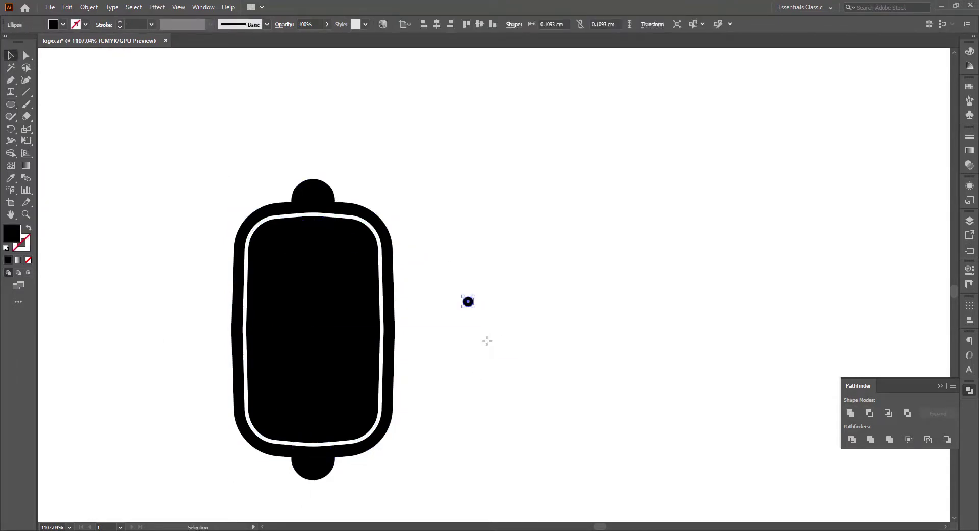
# Place a white circle about 0.11 cm wide on the upper tab and copy it straight down onto the lower tab.
pyautogui.moveTo(314, 196); pyautogui.dragTo(314, 196)
pyautogui.hotkey('ctrl', 'shift', 'a')
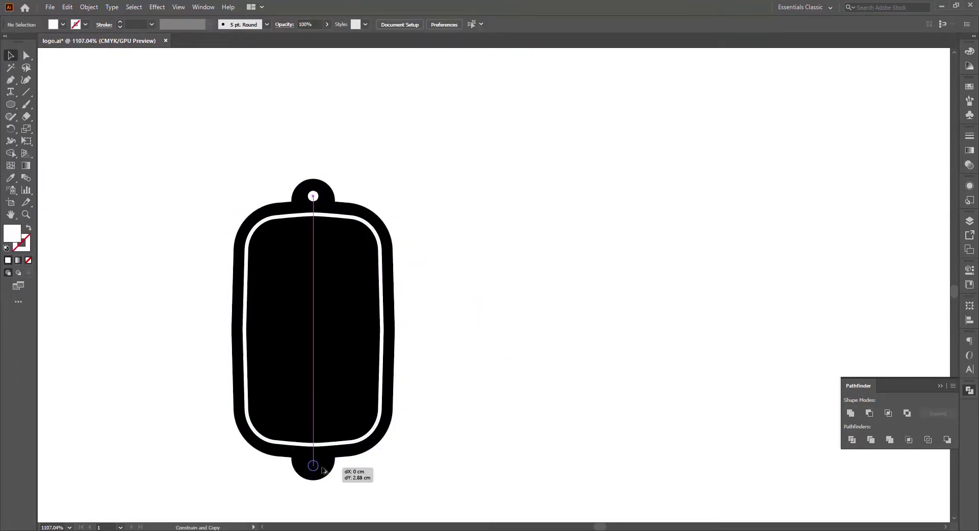
pyautogui.moveTo(322, 468); pyautogui.dragTo(322, 469)
# Subtract the two small circles from the tag shape with Minus Front and send the result to the back.
pyautogui.keyDown('shift'); pyautogui.click(313, 196); pyautogui.keyUp('shift')
pyautogui.keyDown('shift'); pyautogui.click(338, 207); pyautogui.keyUp('shift')
pyautogui.click(870, 412)
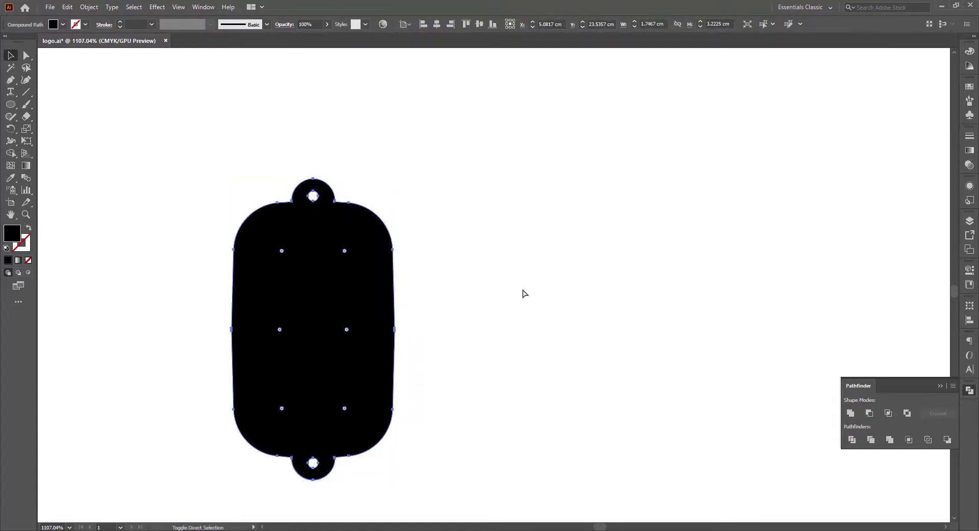
pyautogui.hotkey('ctrl', 'shift', '[')
# Try a white fill on the tag shape and undo the change.
pyautogui.click(431, 211)
pyautogui.click(352, 349)
pyautogui.click(63, 24)
pyautogui.click(21, 41)
pyautogui.click(284, 214)
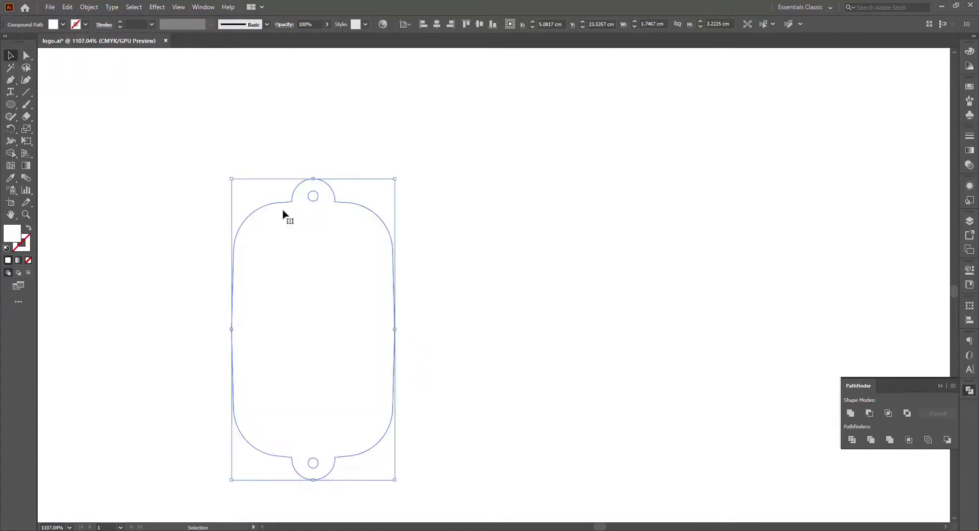
pyautogui.hotkey('ctrl', 'z')
# Apply Minus Front to the tag body again, keeping two round holes and the white inner outline.
pyautogui.click(301, 203)
pyautogui.keyDown('shift'); pyautogui.click(343, 218); pyautogui.keyUp('shift')
pyautogui.click(870, 412)
pyautogui.click(520, 355)
# Copy the finished tag into the Photoshop file Main File.psb and place it at a reduced size over the weight text.
pyautogui.click(352, 349)
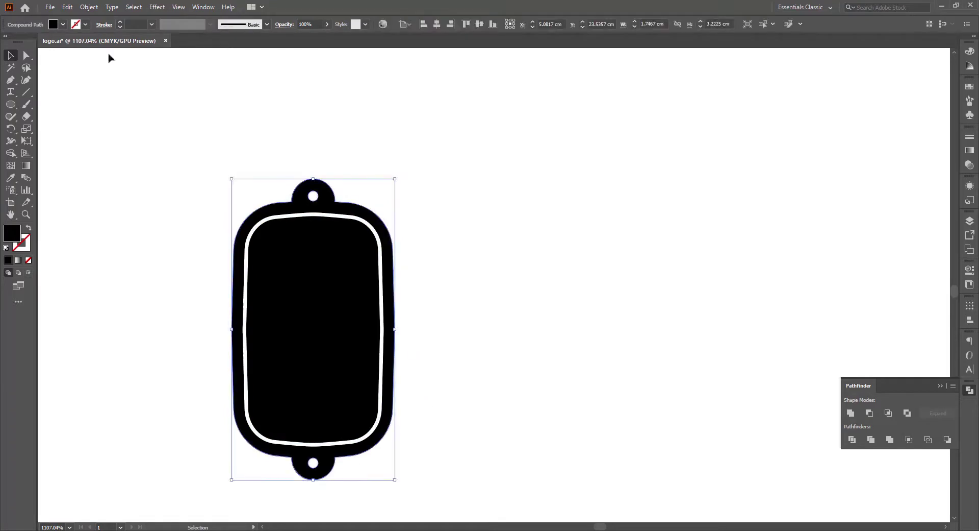
pyautogui.hotkey('ctrl', 'c')
pyautogui.hotkey('alt', 'Tab')
pyautogui.hotkey('ctrl', 'v')
pyautogui.press('Return')
pyautogui.moveTo(443, 299); pyautogui.dragTo(695, 403)
pyautogui.press('Return')
# Move the black tag slightly down and to the right, toward the right side of the "جرام" text.
pyautogui.press('z')
pyautogui.moveTo(680, 368); pyautogui.dragTo(718, 370)
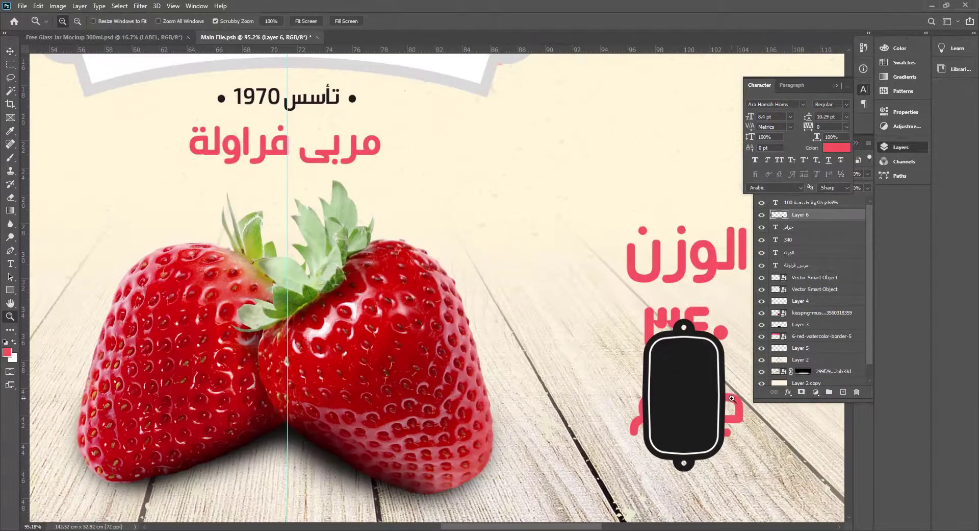
pyautogui.moveTo(666, 394); pyautogui.dragTo(376, 342)
pyautogui.hotkey('ctrl', '0')
pyautogui.moveTo(617, 372); pyautogui.dragTo(644, 374)
pyautogui.moveTo(691, 446); pyautogui.dragTo(530, 422)
pyautogui.press('v')
pyautogui.rightClick(434, 347)
pyautogui.click(437, 354)
pyautogui.moveTo(441, 355); pyautogui.dragTo(487, 398)
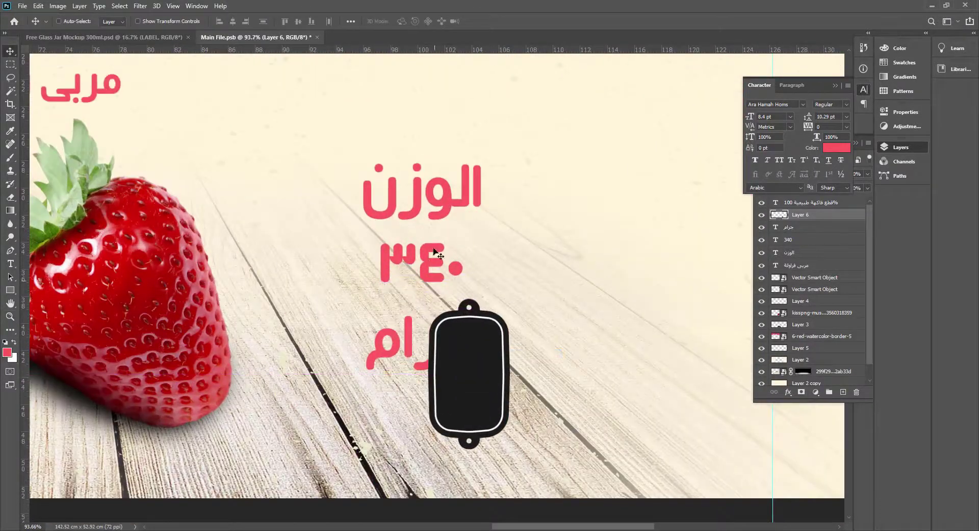
# Scale "الوزن", "٣٤٠" and "جرام" together down to 56.92 pt, place them inside the tag and bring them to the front.
pyautogui.rightClick(433, 204)
pyautogui.click(443, 211)
pyautogui.keyDown('shift'); pyautogui.rightClick(429, 266); pyautogui.keyUp('shift')
pyautogui.keyDown('shift'); pyautogui.click(437, 273); pyautogui.keyUp('shift')
pyautogui.keyDown('shift'); pyautogui.rightClick(405, 340); pyautogui.keyUp('shift')
pyautogui.keyDown('shift'); pyautogui.click(427, 345); pyautogui.keyUp('shift')
pyautogui.hotkey('ctrl', 't')
pyautogui.moveTo(480, 164); pyautogui.dragTo(404, 297)
pyautogui.moveTo(385, 353); pyautogui.dragTo(470, 392)
pyautogui.press('Return')
pyautogui.hotkey('ctrl', 'shift', ']')
# Enlarge the "الوزن" text to 70.8 pt and position it centrally near the upper end of the tag.
pyautogui.rightClick(472, 347)
pyautogui.click(479, 356)
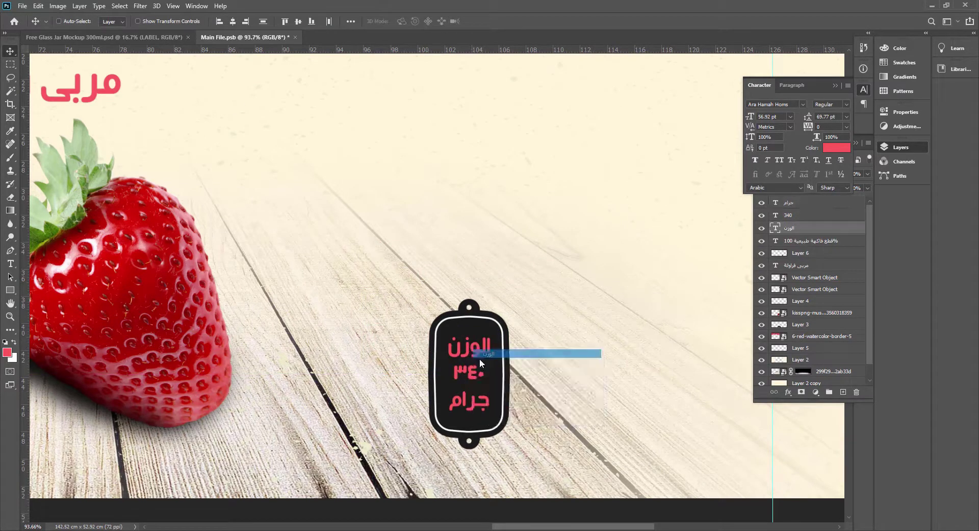
pyautogui.moveTo(478, 360); pyautogui.dragTo(511, 360)
pyautogui.moveTo(483, 341); pyautogui.dragTo(524, 364)
pyautogui.hotkey('ctrl', 't')
pyautogui.moveTo(491, 342); pyautogui.dragTo(479, 335)
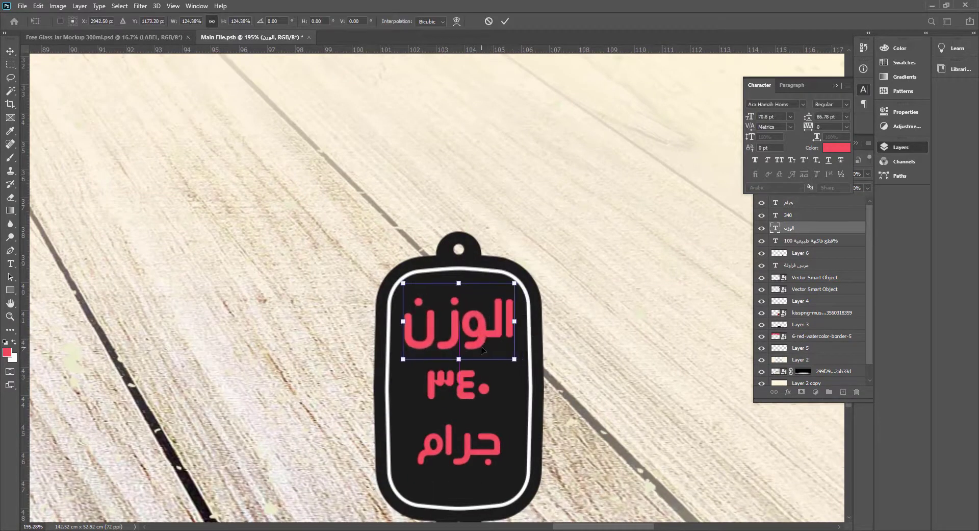
pyautogui.press('Return')
# Enlarge the "٣٤٠" text to about the width of "الوزن" and centre it in the middle of the tag.
pyautogui.rightClick(463, 379)
pyautogui.click(472, 386)
pyautogui.hotkey('ctrl', 't')
pyautogui.moveTo(490, 416); pyautogui.dragTo(539, 463)
pyautogui.moveTo(480, 406); pyautogui.dragTo(457, 407)
pyautogui.moveTo(516, 410); pyautogui.dragTo(515, 411)
pyautogui.press('Return')
pyautogui.moveTo(473, 416); pyautogui.dragTo(473, 409)
# Move the "جرام" text slightly down, centred below the enlarged "٣٤٠".
pyautogui.rightClick(470, 445)
pyautogui.click(472, 452)
pyautogui.moveTo(473, 461); pyautogui.dragTo(470, 480)
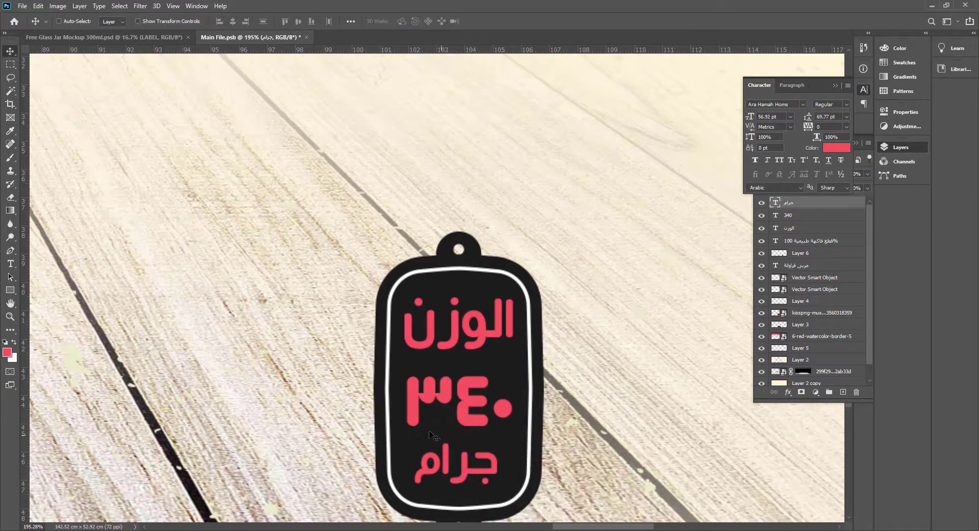
# Recolour the "الوزن", "٣٤٠" and "جرام" texts inside the tag white.
pyautogui.keyDown('ctrl'); pyautogui.click(472, 418); pyautogui.keyUp('ctrl')
pyautogui.hotkey('ctrl', 'BackSpace')
pyautogui.keyDown('ctrl'); pyautogui.click(508, 343); pyautogui.keyUp('ctrl')
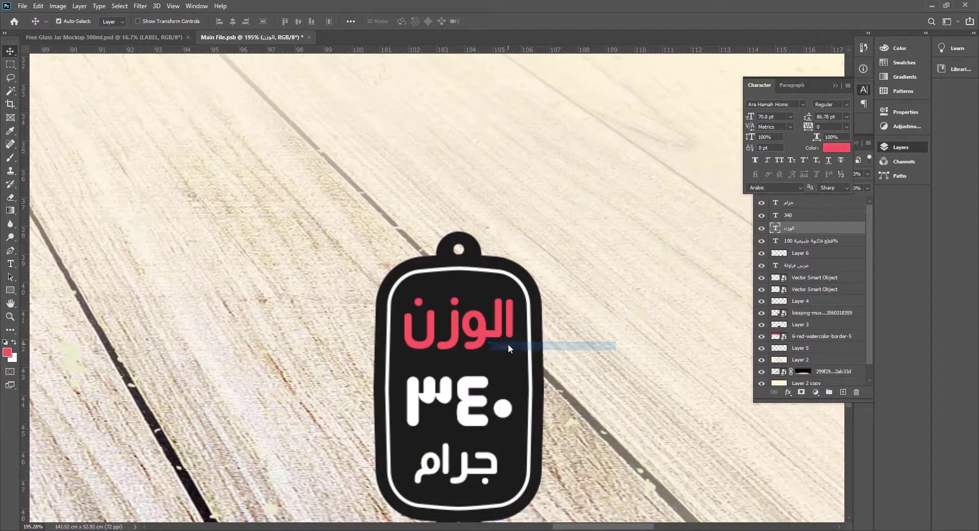
pyautogui.hotkey('ctrl', 'BackSpace')
# Select the weight tag's shape and its three texts together and move the whole tag slightly left, closer to the strawberries.
pyautogui.rightClick(493, 332)
pyautogui.rightClick(494, 405)
pyautogui.keyDown('shift'); pyautogui.click(505, 420); pyautogui.keyUp('shift')
pyautogui.rightClick(488, 476)
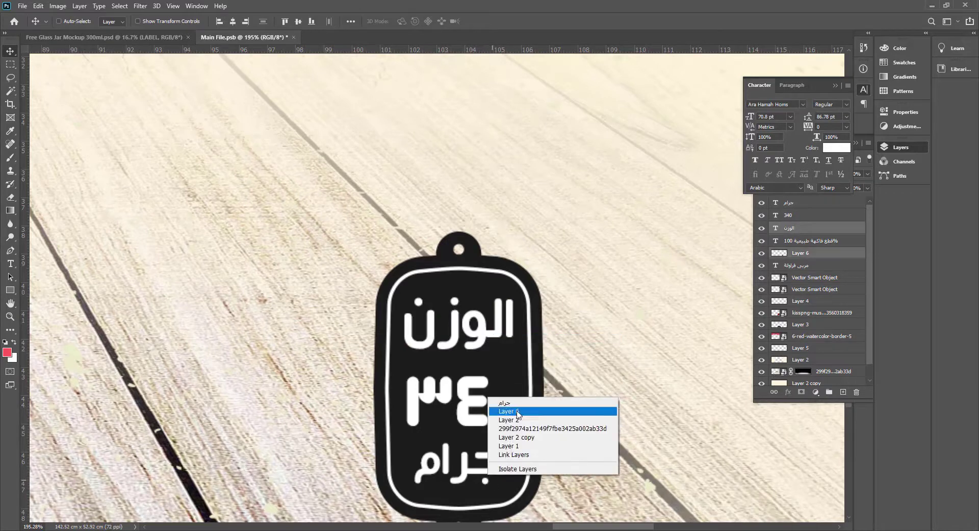
pyautogui.keyDown('shift'); pyautogui.click(510, 404); pyautogui.keyUp('shift')
pyautogui.rightClick(503, 362)
pyautogui.keyDown('shift'); pyautogui.click(515, 368); pyautogui.keyUp('shift')
pyautogui.hotkey('ctrl', '0')
pyautogui.rightClick(618, 401)
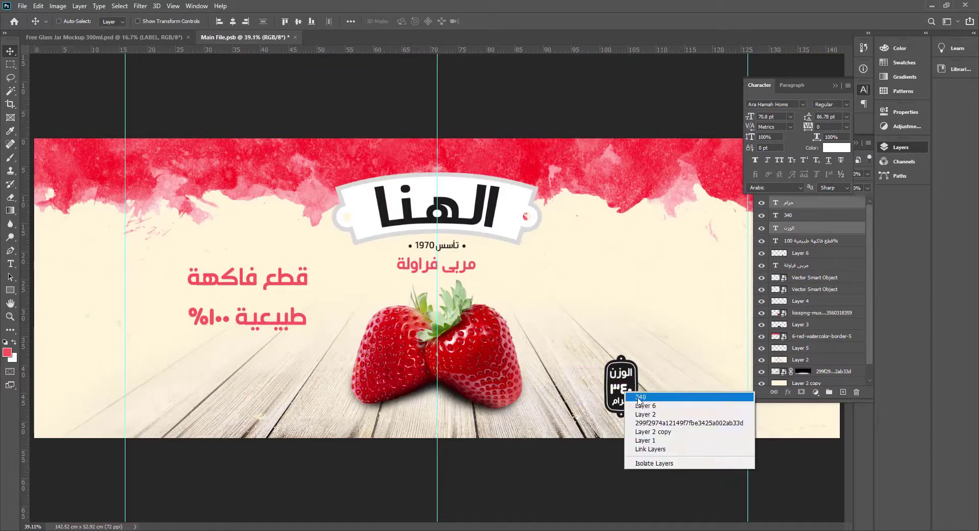
pyautogui.keyDown('shift'); pyautogui.click(634, 397); pyautogui.keyUp('shift')
pyautogui.moveTo(633, 396)
pyautogui.mouseDown()
pyautogui.moveTo(607, 399)
pyautogui.moveTo(615, 394)
pyautogui.mouseUp()
# Reduce the leading of the two-line "قطع فاكهة طبيعية ١٠٠%" text so its lines sit closer together.
pyautogui.rightClick(294, 283)
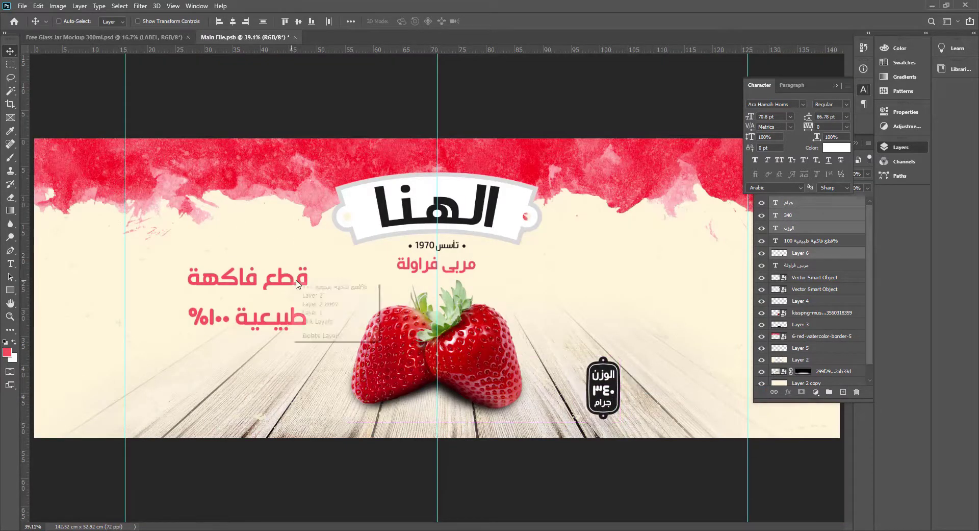
pyautogui.click(303, 289)
pyautogui.scroll(1, 278, 310)
pyautogui.rightClick(289, 321)
pyautogui.rightClick(295, 312)
pyautogui.press('t')
pyautogui.click(280, 315)
pyautogui.hotkey('ctrl', 'a')
pyautogui.hotkey('ctrl', 't')
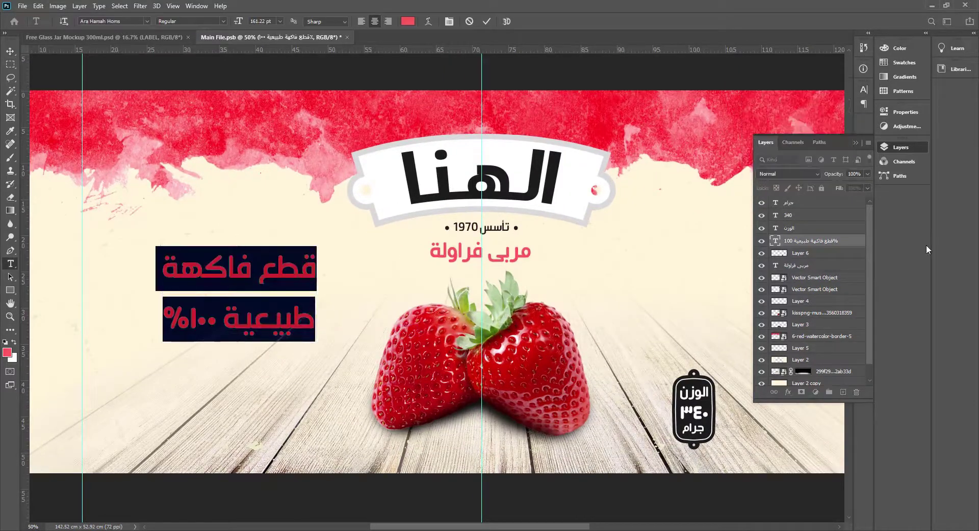
pyautogui.hotkey('ctrl', 't')
pyautogui.click(846, 117)
pyautogui.click(831, 117)
pyautogui.press('Down')
pyautogui.press('Down')
pyautogui.press('Down')
pyautogui.press('Down')
pyautogui.press('Down')
pyautogui.press('Down')
pyautogui.press('Down')
pyautogui.press('Down')
pyautogui.press('Down')
pyautogui.press('Down')
pyautogui.press('Down')
pyautogui.press('Down')
pyautogui.press('Down')
pyautogui.press('Down')
pyautogui.press('Down')
pyautogui.press('Down')
pyautogui.press('Down')
pyautogui.press('Down')
pyautogui.press('Down')
pyautogui.press('Down')
pyautogui.press('Down')
pyautogui.press('Down')
pyautogui.press('Down')
pyautogui.press('Down')
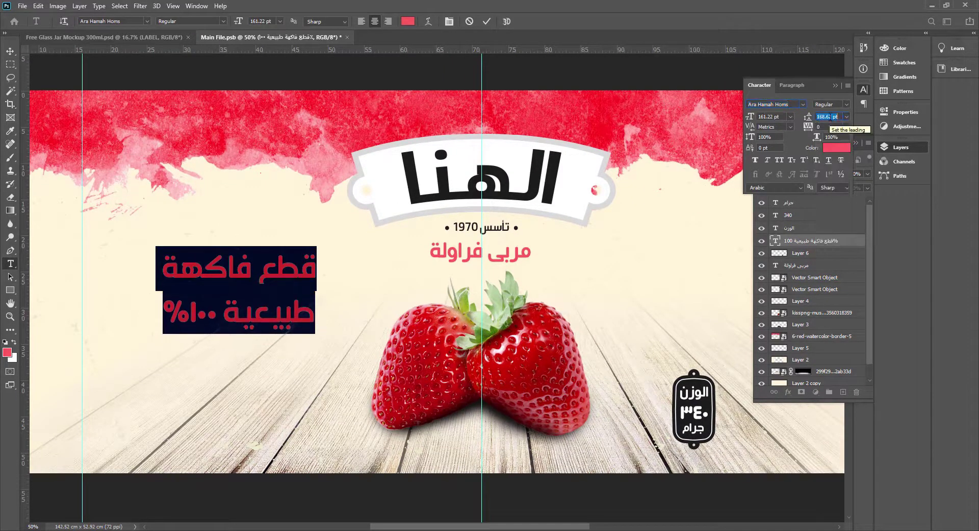
pyautogui.hotkey('ctrl', 'Return')
# Scale the "قطع فاكهة طبيعية ١٠٠%" text down to 128.94 pt and position it nearer the strawberries.
pyautogui.press('v')
pyautogui.moveTo(298, 283); pyautogui.dragTo(318, 273)
pyautogui.hotkey('ctrl', 't')
pyautogui.moveTo(298, 325); pyautogui.dragTo(328, 336)
pyautogui.press('Return')
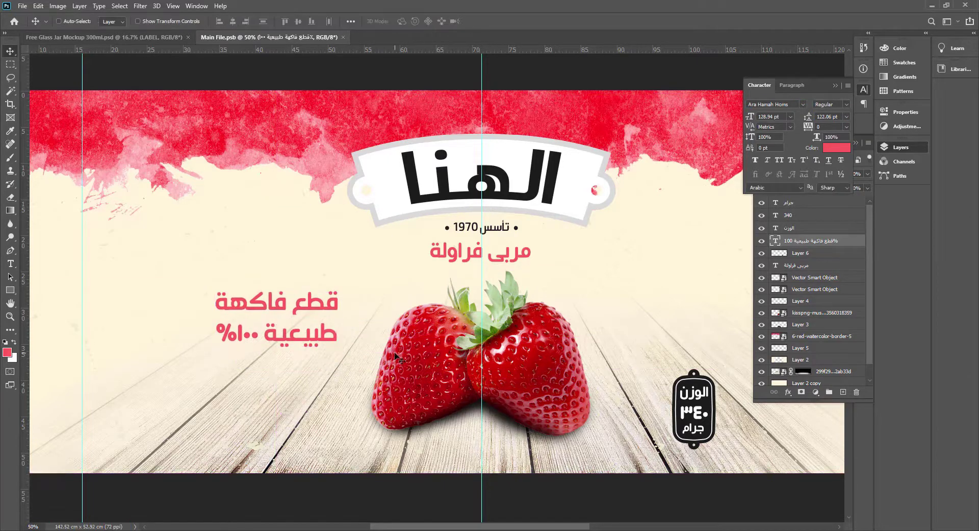
# Place the pngegg watercolour stroke from the Strawberry jam folder behind the "قطع فاكهة طبيعية ١٠٠%" text and recolour the text white.
pyautogui.click(511, 530)
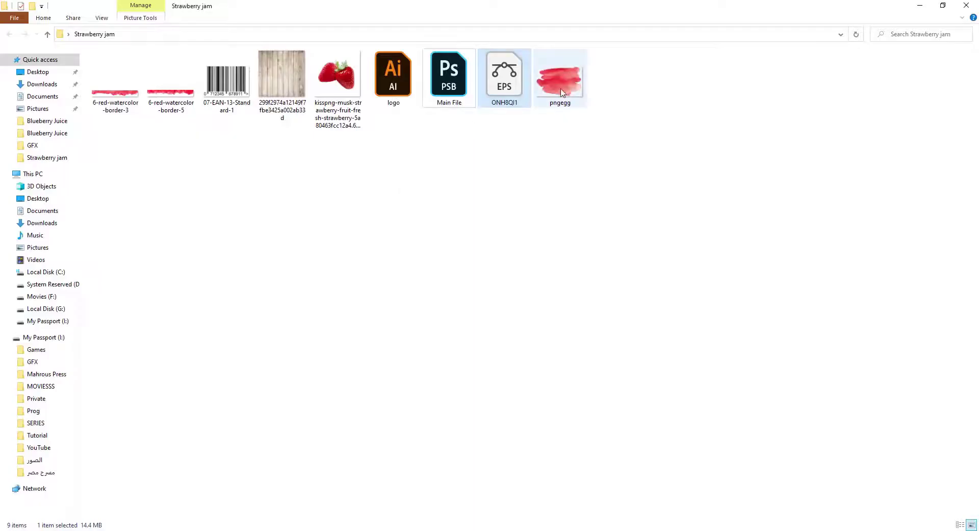
pyautogui.moveTo(560, 81)
pyautogui.mouseDown()
pyautogui.moveTo(303, 488)
pyautogui.moveTo(317, 530)
pyautogui.moveTo(474, 289)
pyautogui.moveTo(276, 306)
pyautogui.moveTo(360, 374)
pyautogui.mouseUp()
pyautogui.moveTo(314, 351); pyautogui.dragTo(316, 337)
pyautogui.press('Return')
pyautogui.hotkey('ctrl', '[')
pyautogui.rightClick(329, 307)
pyautogui.click(352, 309)
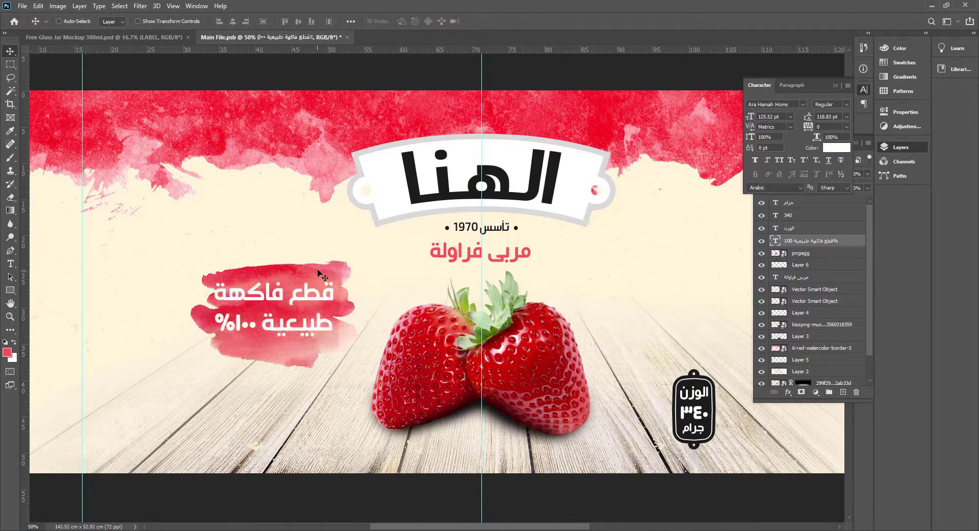
# Enlarge the red watercolour stroke slightly so it extends further around both lines of white text.
pyautogui.click(321, 275)
pyautogui.hotkey('ctrl', 't')
pyautogui.moveTo(364, 252); pyautogui.dragTo(367, 246)
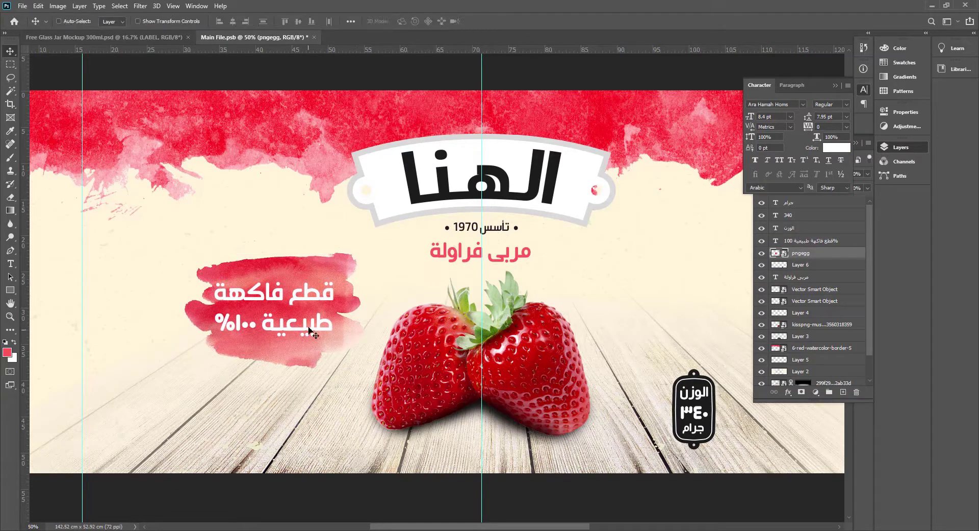
pyautogui.moveTo(354, 360); pyautogui.dragTo(328, 397)
pyautogui.press('Return')
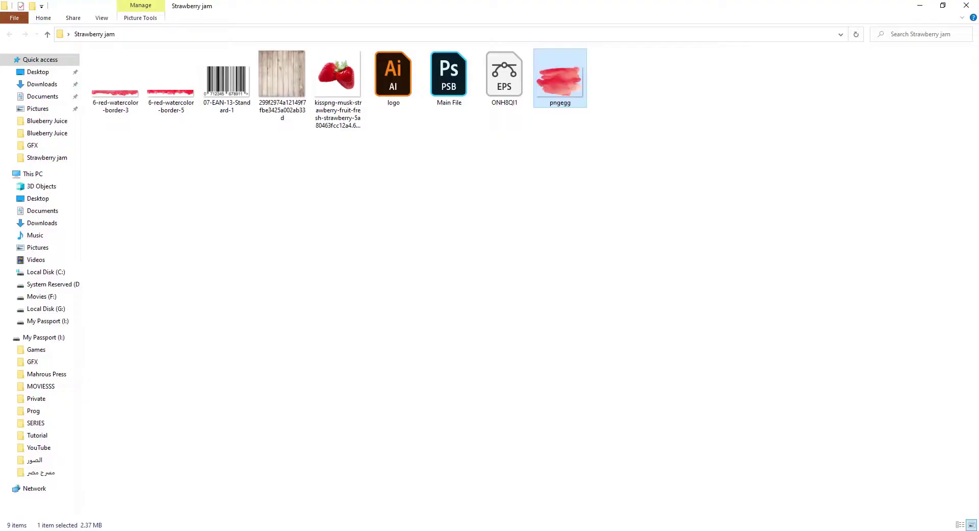
# Place the 07-EAN-13-Standard-1 barcode near the label's lower edge, scale it down and set it just inside the left guide.
pyautogui.moveTo(227, 82); pyautogui.dragTo(201, 380)
pyautogui.hotkey('alt', 'Tab')
pyautogui.moveTo(450, 285); pyautogui.dragTo(530, 337)
pyautogui.moveTo(494, 332); pyautogui.dragTo(198, 443)
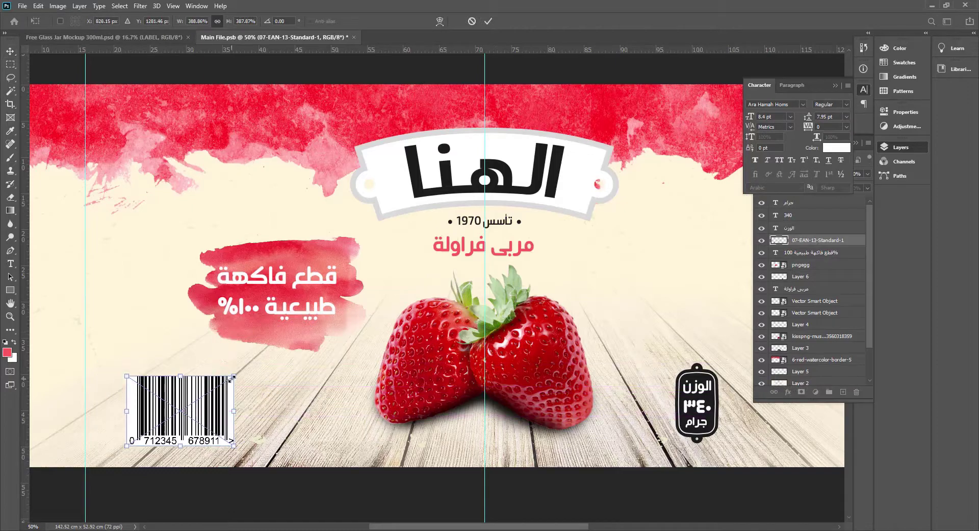
pyautogui.moveTo(234, 377); pyautogui.dragTo(218, 387)
pyautogui.press('Return')
pyautogui.hotkey('ctrl', 'space')
pyautogui.moveTo(208, 427)
pyautogui.mouseDown()
pyautogui.moveTo(260, 432)
pyautogui.moveTo(211, 436)
pyautogui.mouseUp()
pyautogui.moveTo(208, 438); pyautogui.dragTo(164, 428)
# Duplicate the red watercolour stroke to the right of the strawberries, rotate it about half a turn and make it slightly smaller.
pyautogui.hotkey('ctrl', '-')
pyautogui.hotkey('ctrl', '-')
pyautogui.hotkey('ctrl', 'space')
pyautogui.click(467, 304)
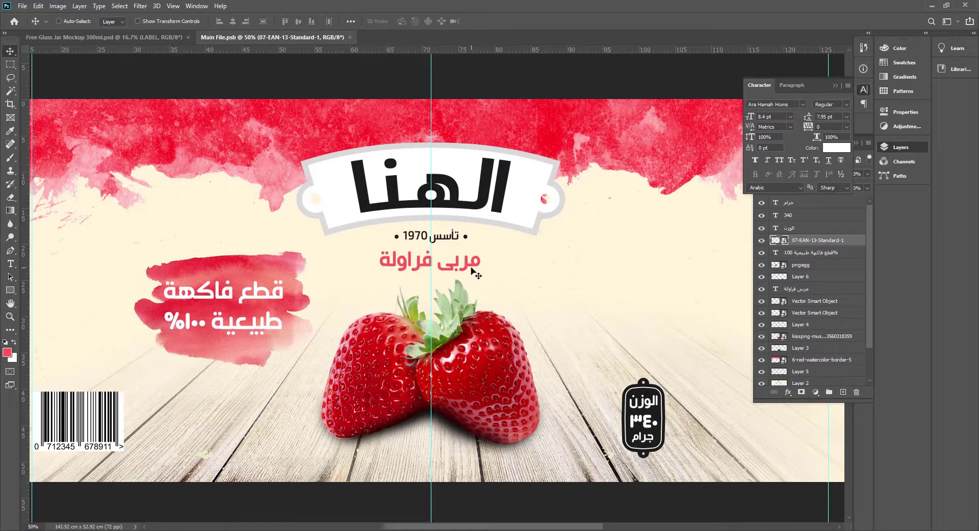
pyautogui.press('Tab')
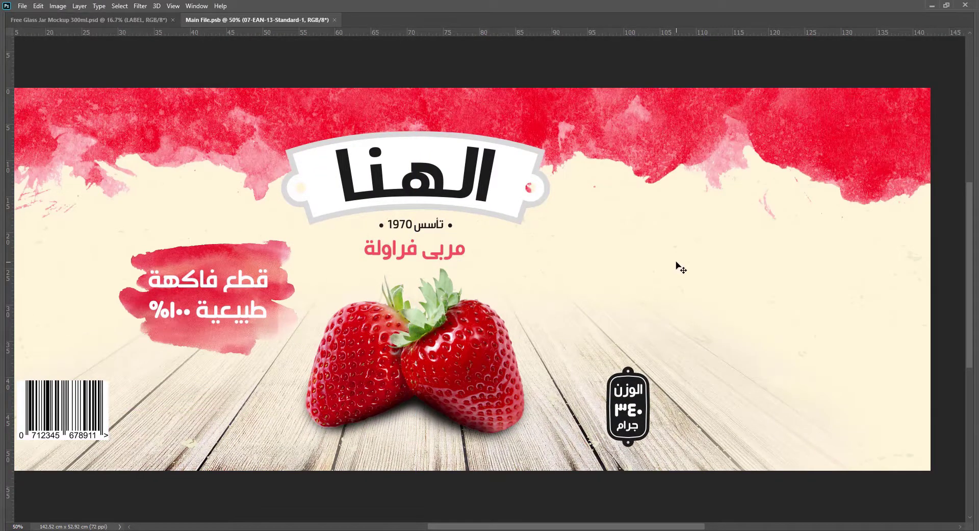
pyautogui.moveTo(278, 291); pyautogui.dragTo(692, 292)
pyautogui.hotkey('ctrl', 't')
pyautogui.moveTo(721, 360)
pyautogui.mouseDown()
pyautogui.moveTo(478, 214)
pyautogui.moveTo(492, 195)
pyautogui.mouseUp()
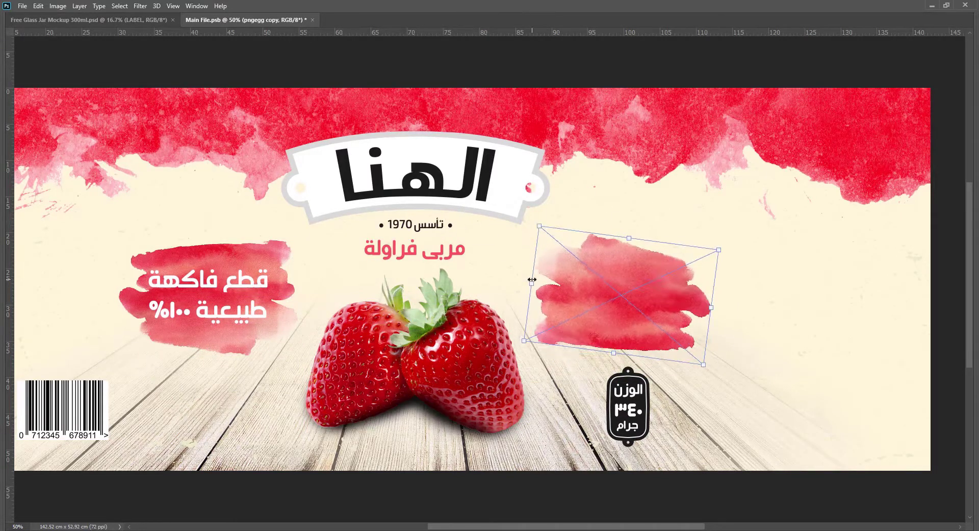
pyautogui.moveTo(531, 279); pyautogui.dragTo(550, 281)
pyautogui.moveTo(613, 245); pyautogui.dragTo(614, 250)
pyautogui.moveTo(758, 292)
pyautogui.mouseDown()
pyautogui.moveTo(793, 250)
pyautogui.moveTo(800, 271)
pyautogui.mouseUp()
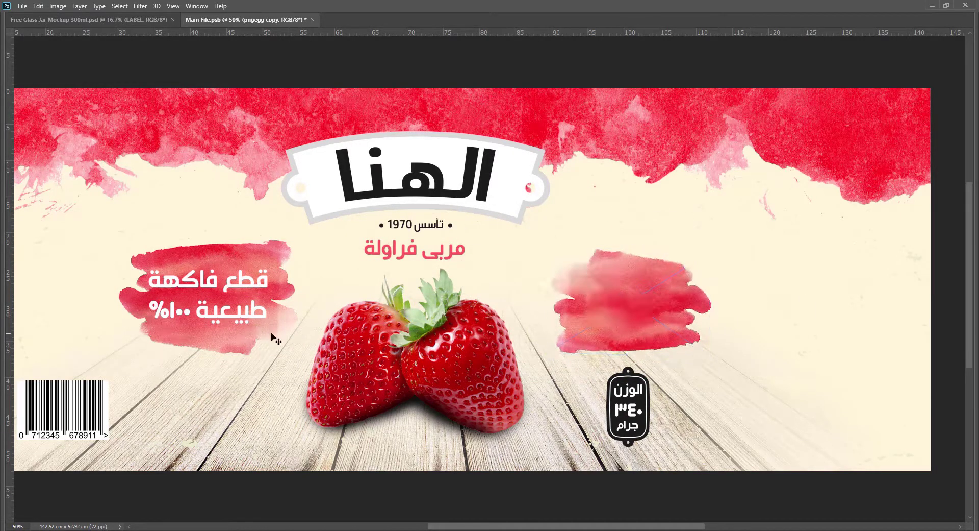
# Copy the white two-line text onto the duplicated stroke and replace its wording with "خالي من" over "المواد الحافظة".
pyautogui.moveTo(250, 293); pyautogui.dragTo(672, 296)
pyautogui.doubleClick(671, 296)
pyautogui.write('خالي')
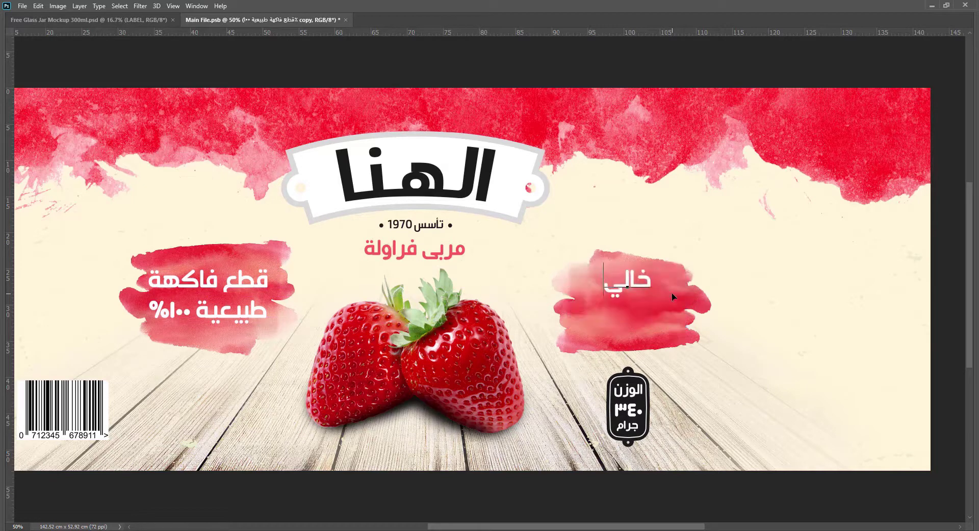
pyautogui.write(' من')
pyautogui.press('Return')
pyautogui.write('المواد الح')
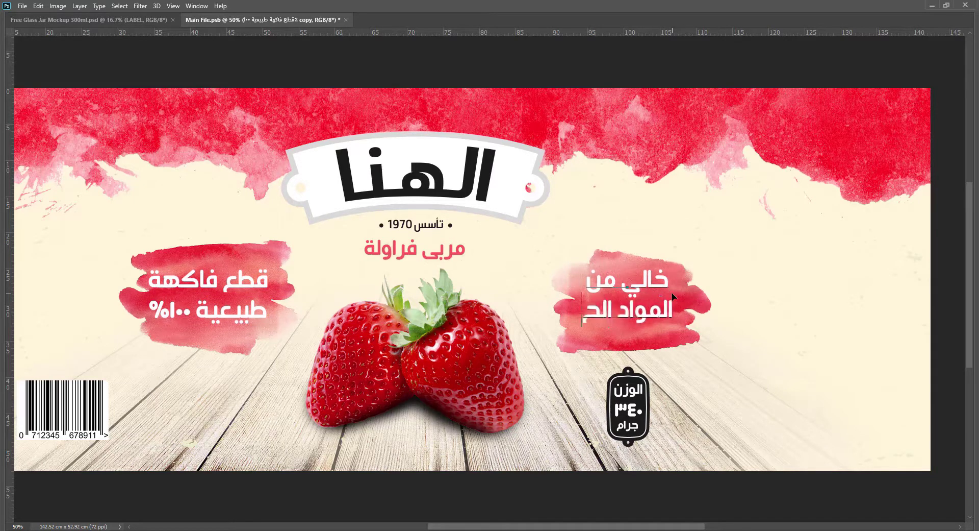
pyautogui.write('فاظة')
pyautogui.press('BackSpace')
pyautogui.press('BackSpace')
pyautogui.press('BackSpace')
pyautogui.press('BackSpace')
pyautogui.write('افظة')
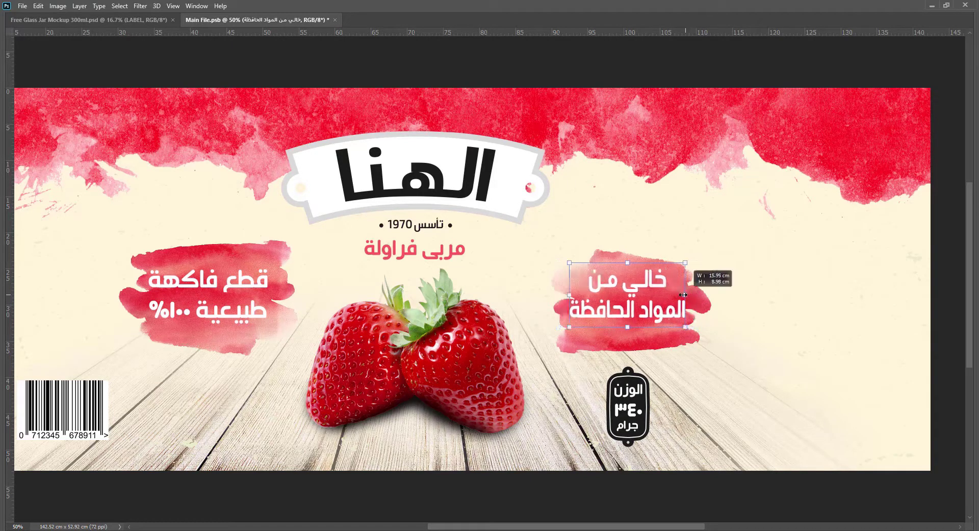
pyautogui.press('super+space')
# Shrink the "خالي من المواد الحافظة" text to fit the duplicated stroke and enlarge that stroke slightly around it.
pyautogui.moveTo(696, 296); pyautogui.dragTo(657, 296)
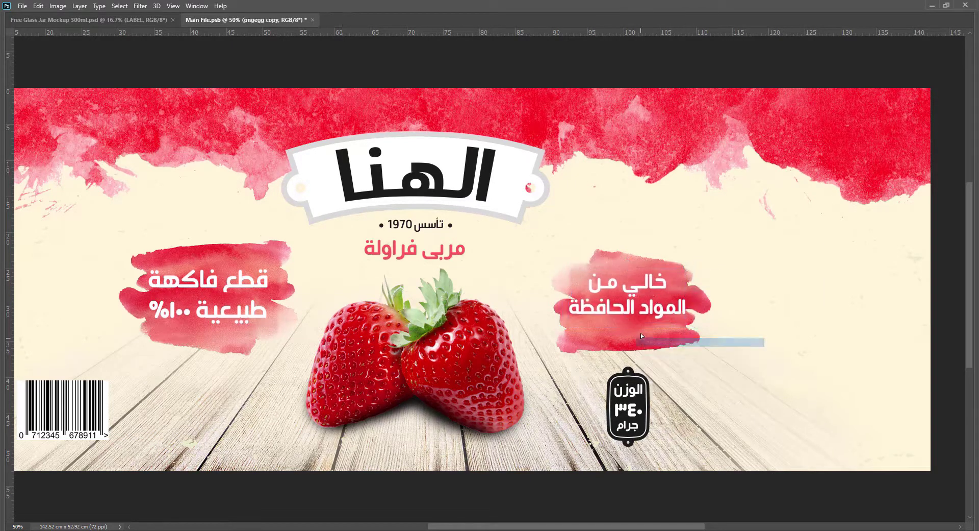
pyautogui.hotkey('ctrl', 't')
pyautogui.moveTo(726, 356); pyautogui.dragTo(720, 363)
pyautogui.press('Return')
pyautogui.moveTo(641, 342); pyautogui.dragTo(642, 311)
pyautogui.rightClick(640, 307)
pyautogui.click(643, 312)
# Place Main File as a linked file inside the jar mockup's LABEL smart object and save the smart object.
pyautogui.click(143, 21)
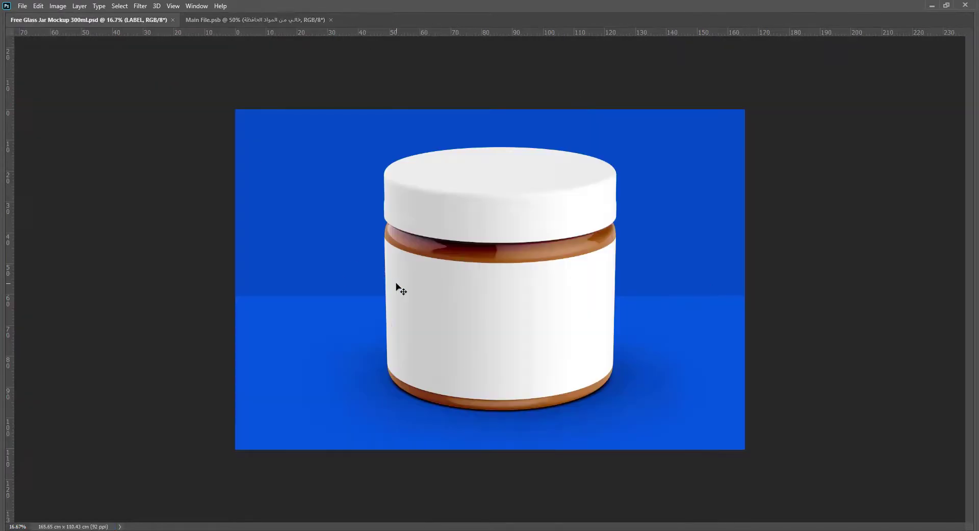
pyautogui.press('F7')
pyautogui.doubleClick(827, 119)
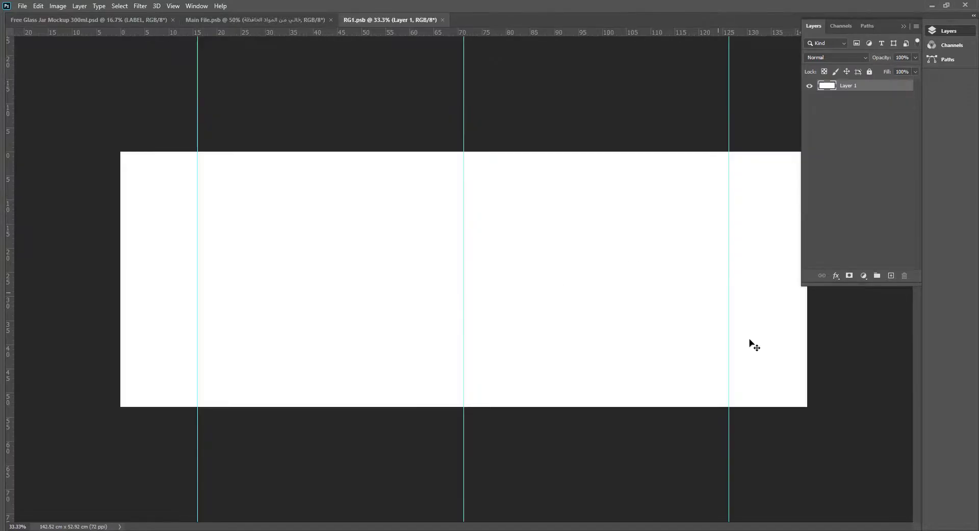
pyautogui.click(22, 5)
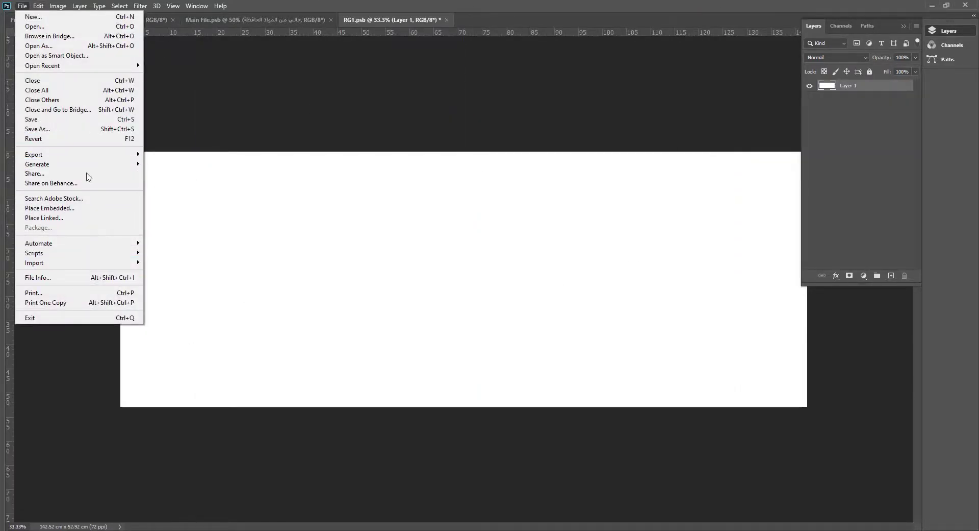
pyautogui.click(44, 217)
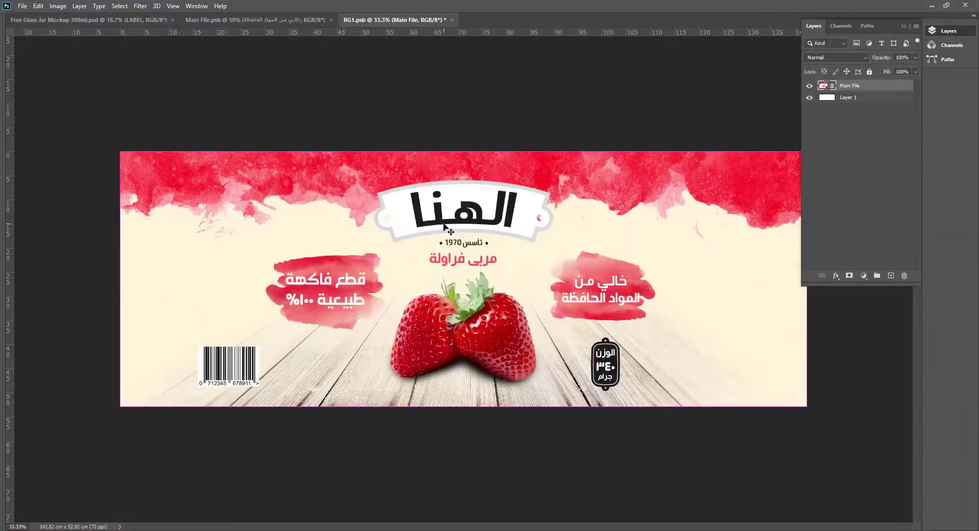
pyautogui.hotkey('ctrl', 's')
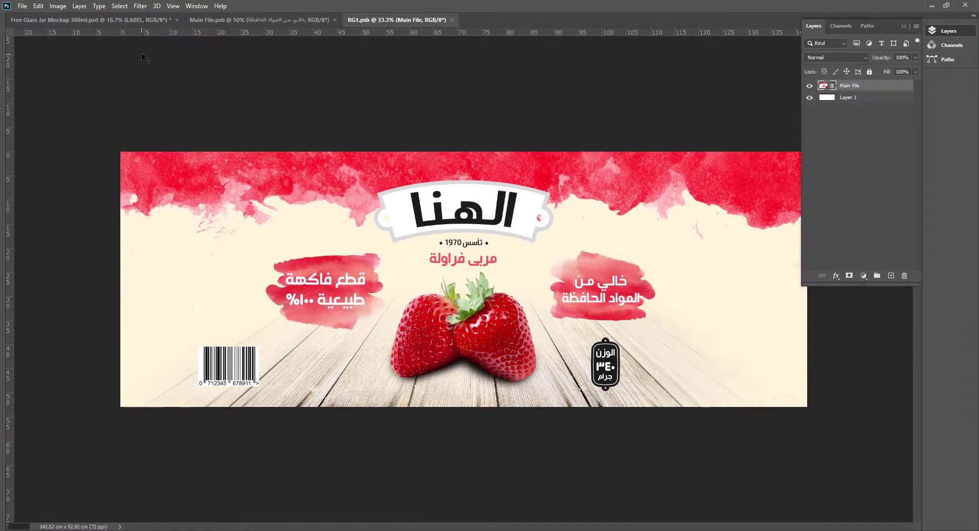
# Return to the jar mockup document, expand the JAR group and select the CAP COLOR layer.
pyautogui.click(123, 20)
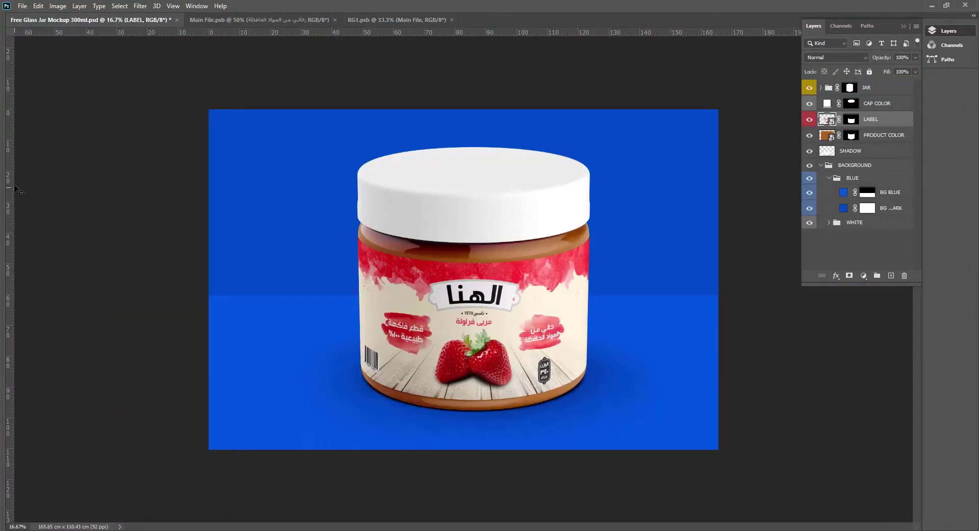
pyautogui.rightClick(523, 188)
pyautogui.click(541, 192)
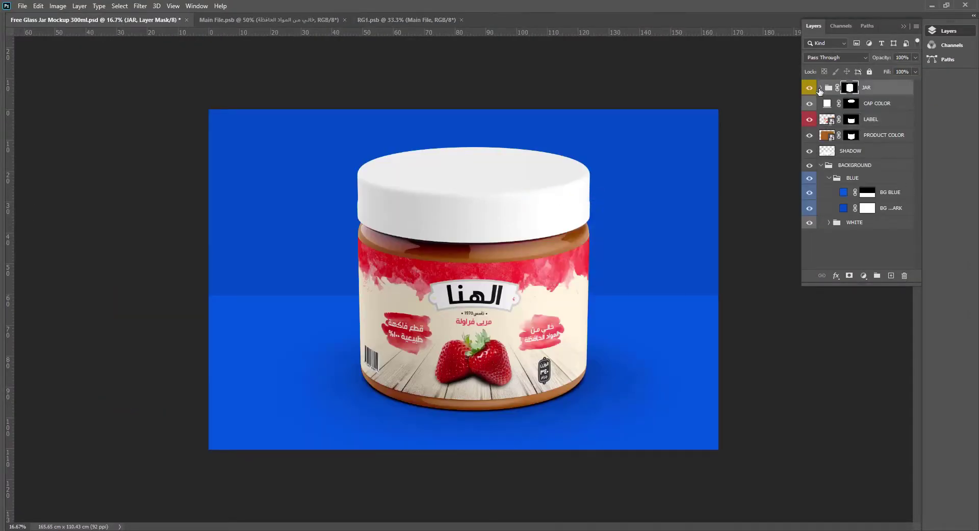
pyautogui.click(821, 88)
pyautogui.click(824, 151)
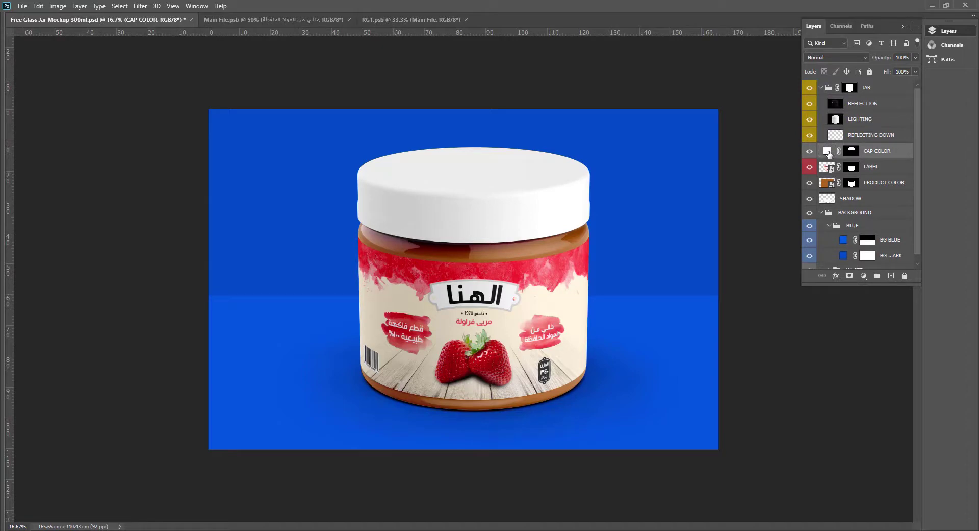
pyautogui.hotkey('ctrl', '+')
pyautogui.hotkey('ctrl', '0')
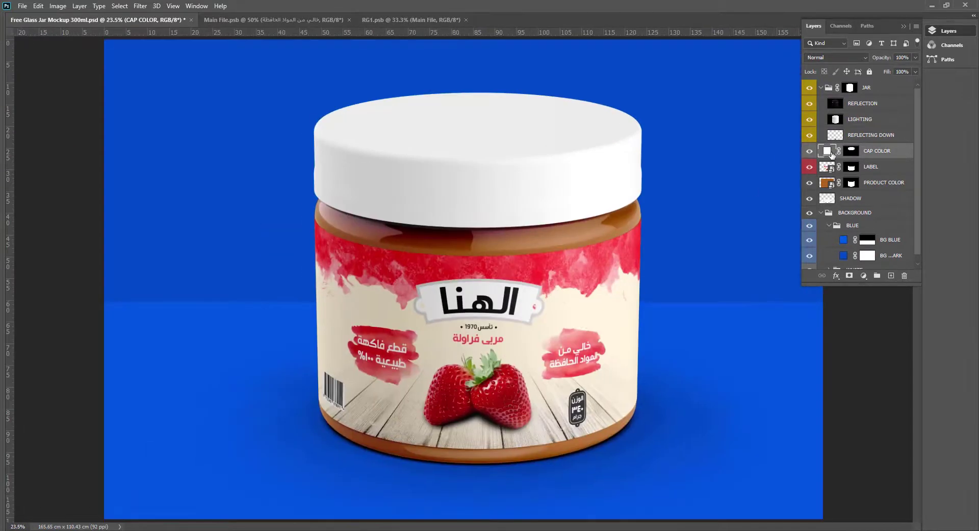
# Change the CAP COLOR fill to a deep magenta.
pyautogui.doubleClick(831, 153)
pyautogui.click(355, 318)
pyautogui.moveTo(685, 91); pyautogui.dragTo(874, 55)
pyautogui.click(821, 78)
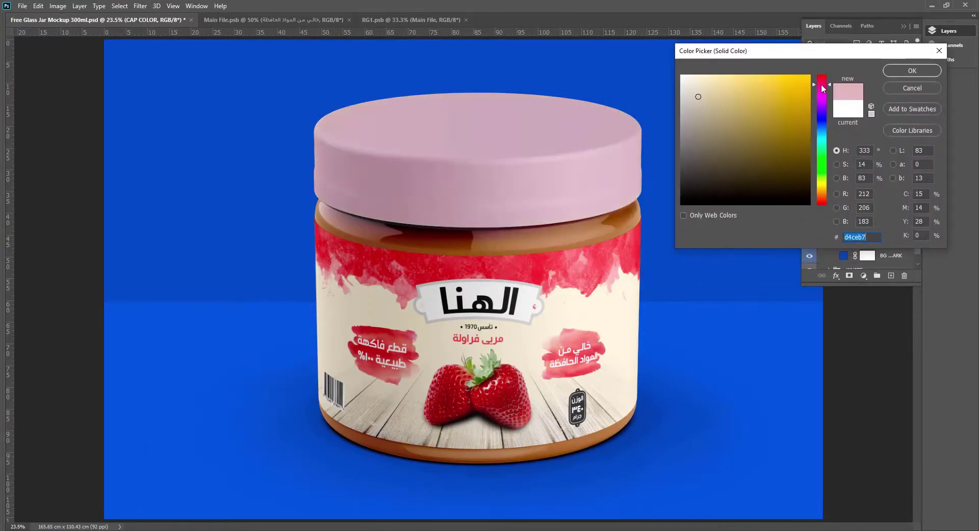
pyautogui.moveTo(799, 94)
pyautogui.mouseDown()
pyautogui.moveTo(804, 101)
pyautogui.moveTo(763, 148)
pyautogui.moveTo(794, 175)
pyautogui.mouseUp()
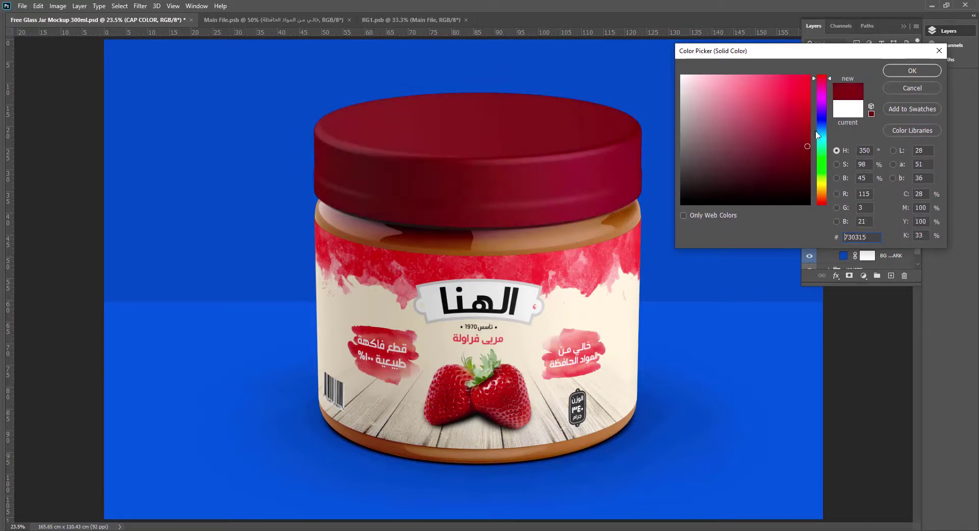
pyautogui.moveTo(818, 135)
pyautogui.mouseDown()
pyautogui.moveTo(822, 100)
pyautogui.moveTo(797, 87)
pyautogui.moveTo(785, 123)
pyautogui.moveTo(777, 114)
pyautogui.mouseUp()
pyautogui.click(632, 258)
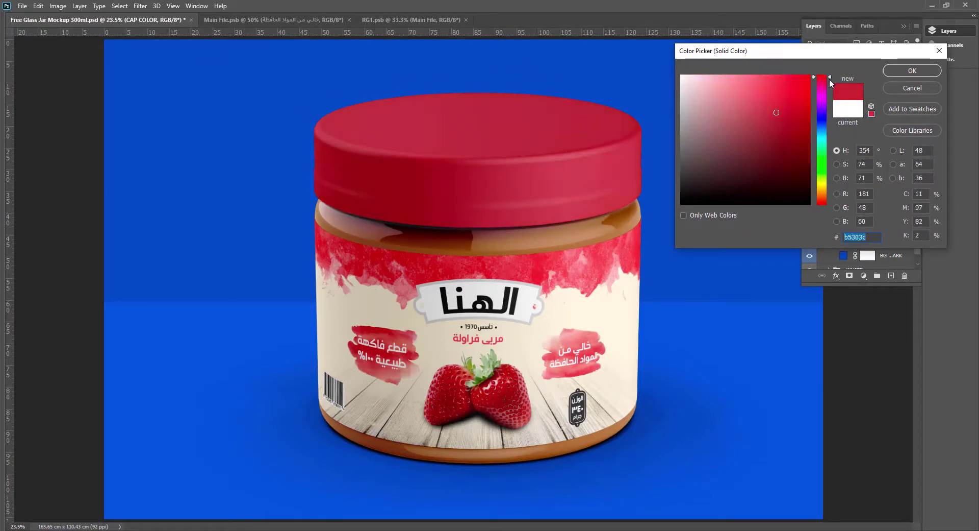
pyautogui.moveTo(829, 78); pyautogui.dragTo(830, 85)
pyautogui.moveTo(781, 113); pyautogui.dragTo(795, 119)
pyautogui.click(900, 73)
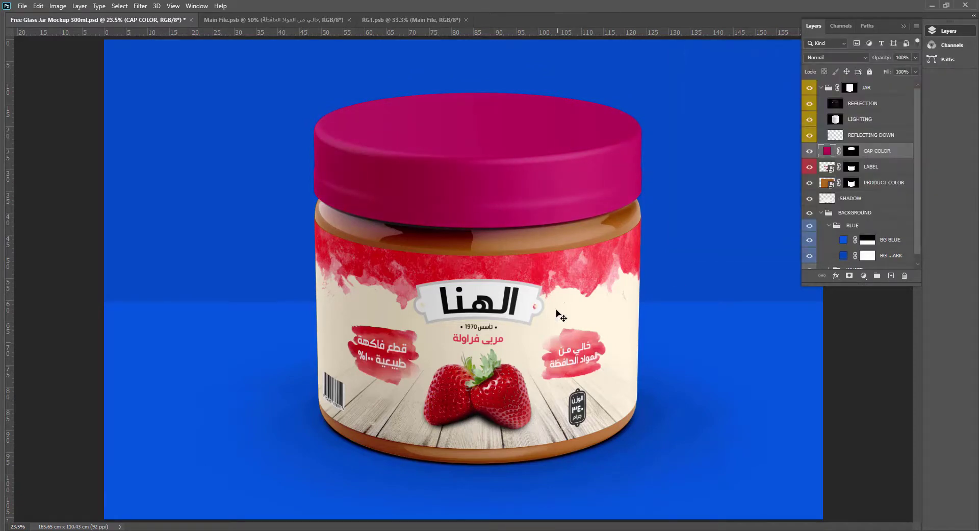
# Fill the PRODUCT COLOR smart object with bright red, save it and return to the jar mockup.
pyautogui.doubleClick(825, 182)
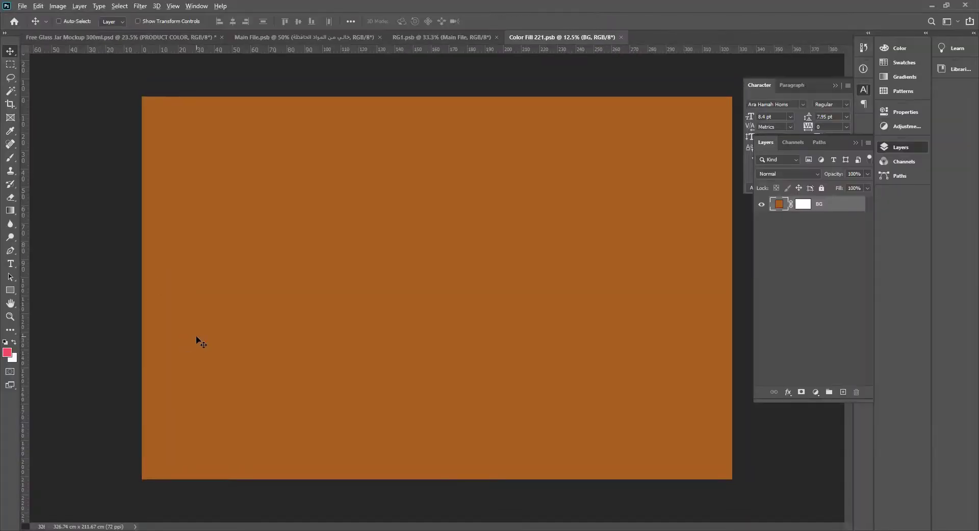
pyautogui.hotkey('alt', 'BackSpace')
pyautogui.click(7, 352)
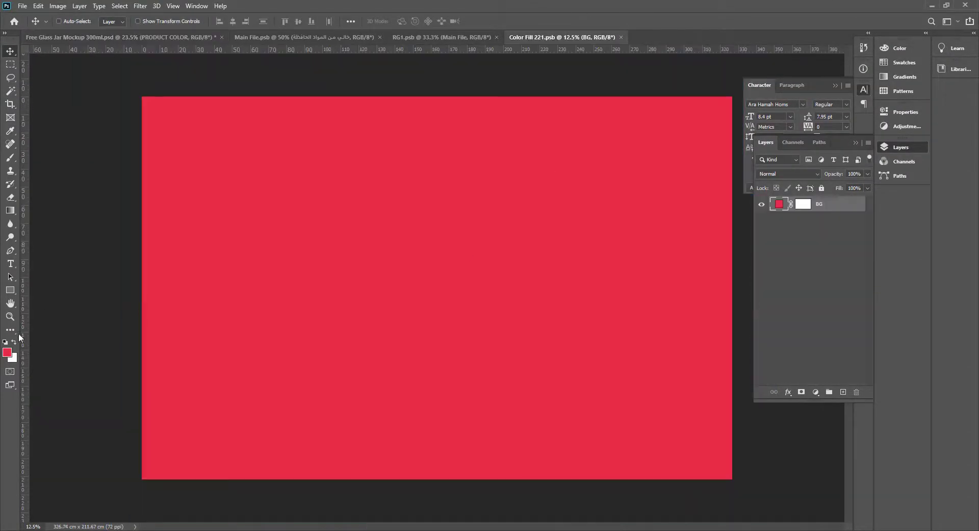
pyautogui.click(7, 352)
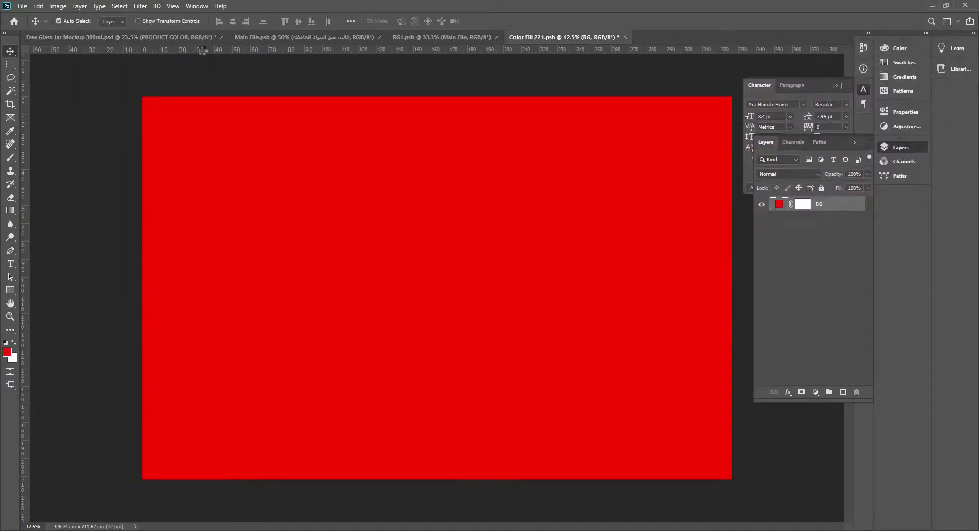
pyautogui.click(169, 37)
# Return to the jar mockup and change the CAP COLOR fill to light grey d5d4d5.
pyautogui.rightClick(417, 180)
pyautogui.click(454, 184)
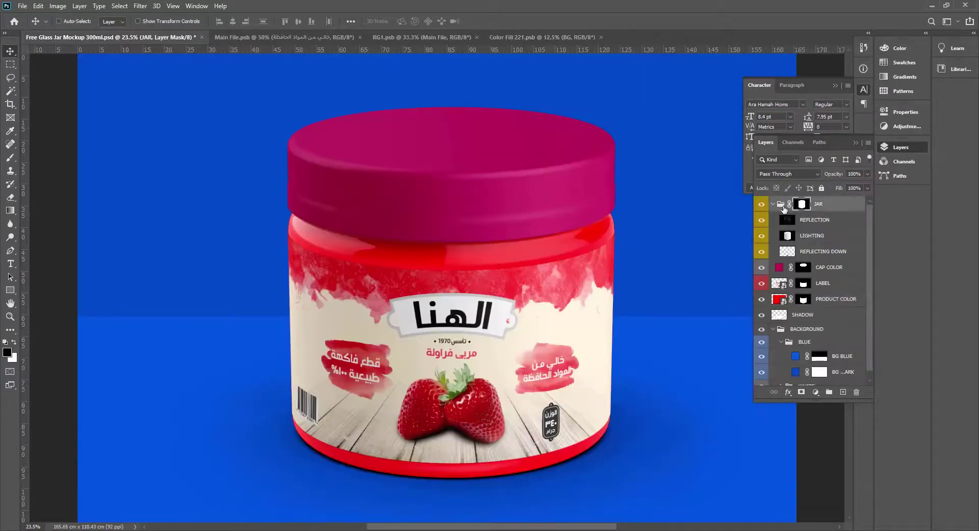
pyautogui.doubleClick(776, 268)
pyautogui.click(681, 78)
pyautogui.click(682, 95)
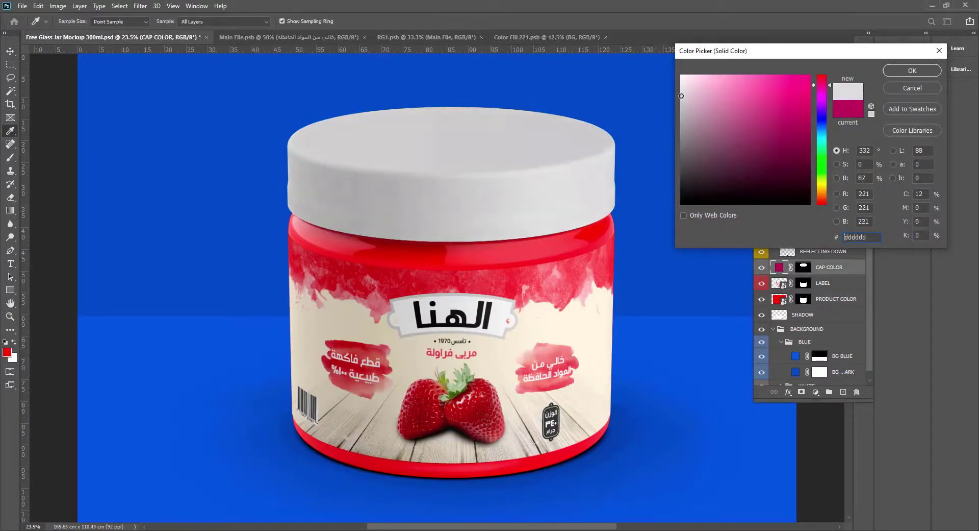
pyautogui.press('Return')
# Change the BG BLUE fill to a pale peach, ffddc4, trying grey and lilac tones first.
pyautogui.doubleClick(795, 356)
pyautogui.click(680, 87)
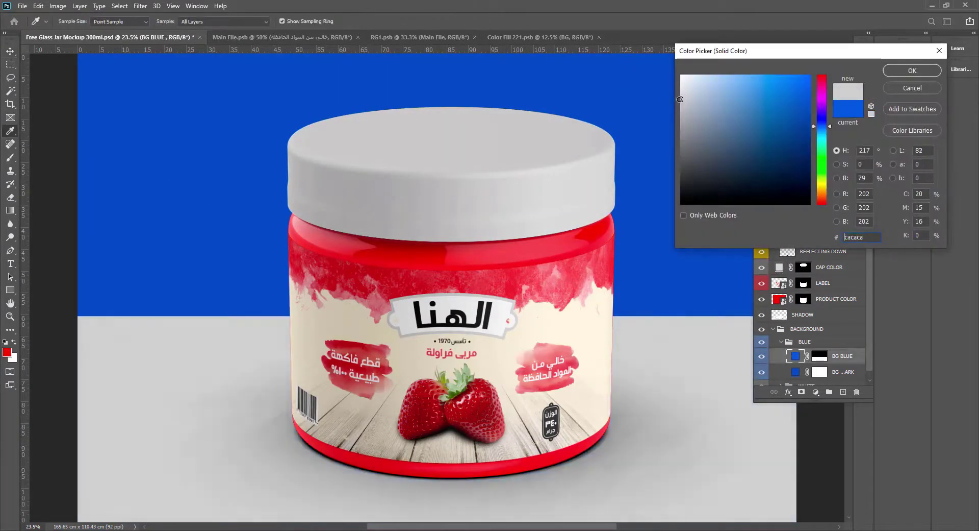
pyautogui.click(680, 120)
pyautogui.moveTo(679, 119); pyautogui.dragTo(680, 110)
pyautogui.click(825, 108)
pyautogui.moveTo(683, 77); pyautogui.dragTo(707, 73)
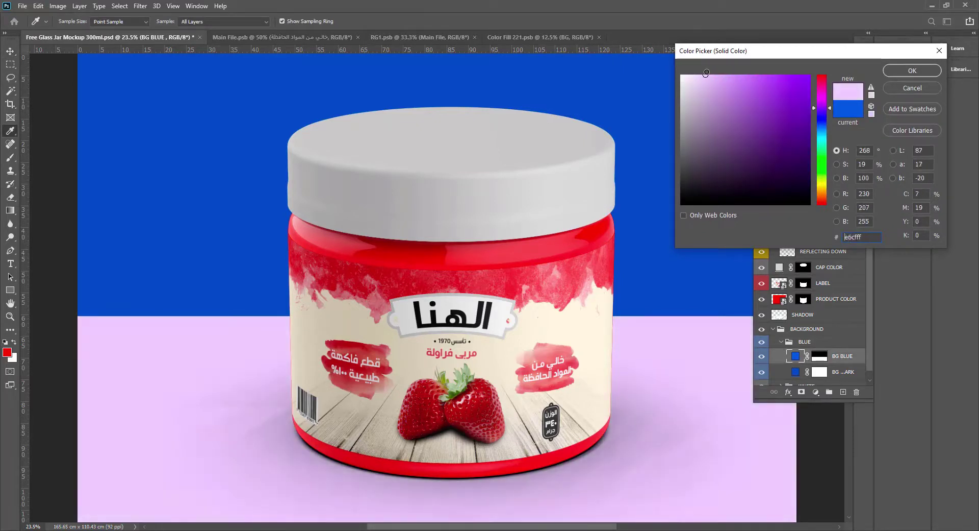
pyautogui.click(822, 196)
pyautogui.click(718, 74)
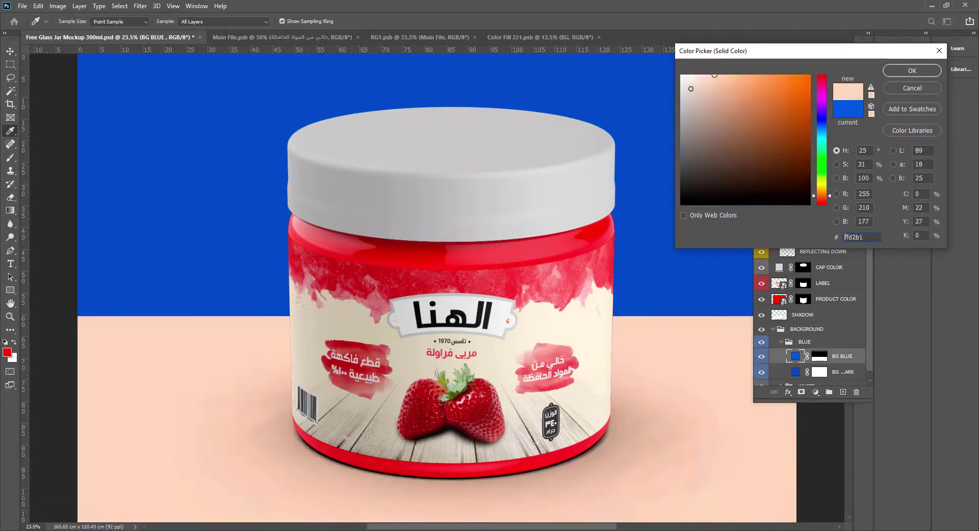
# Copy the ffddc4 colour from BG BLUE into the BG BLUE DARK fill and darken it to a deeper peach.
pyautogui.doubleClick(796, 372)
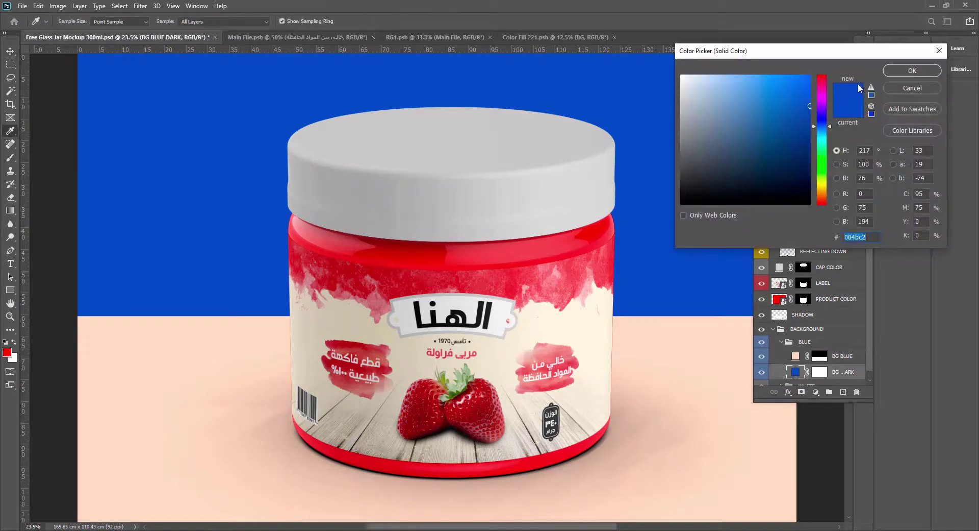
pyautogui.click(919, 91)
pyautogui.doubleClick(795, 357)
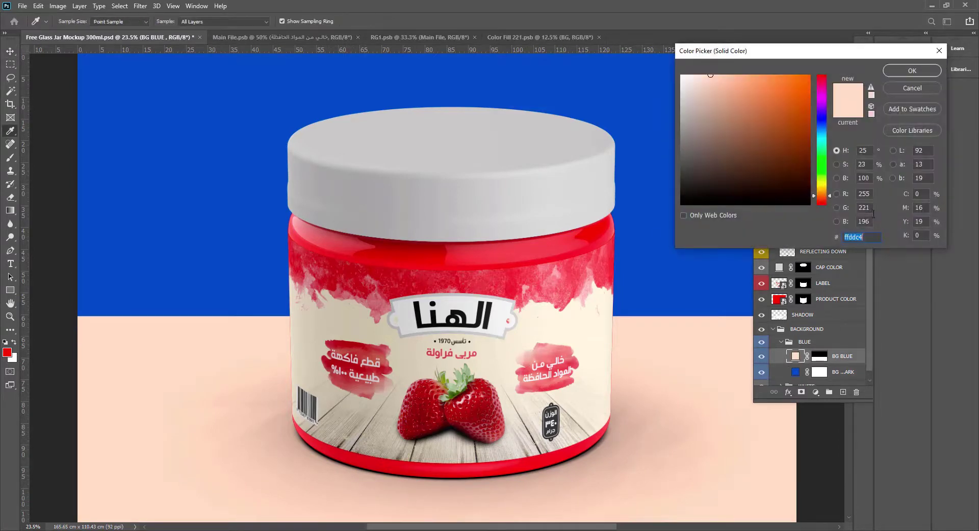
pyautogui.click(920, 87)
pyautogui.doubleClick(796, 372)
pyautogui.write('ffddc4')
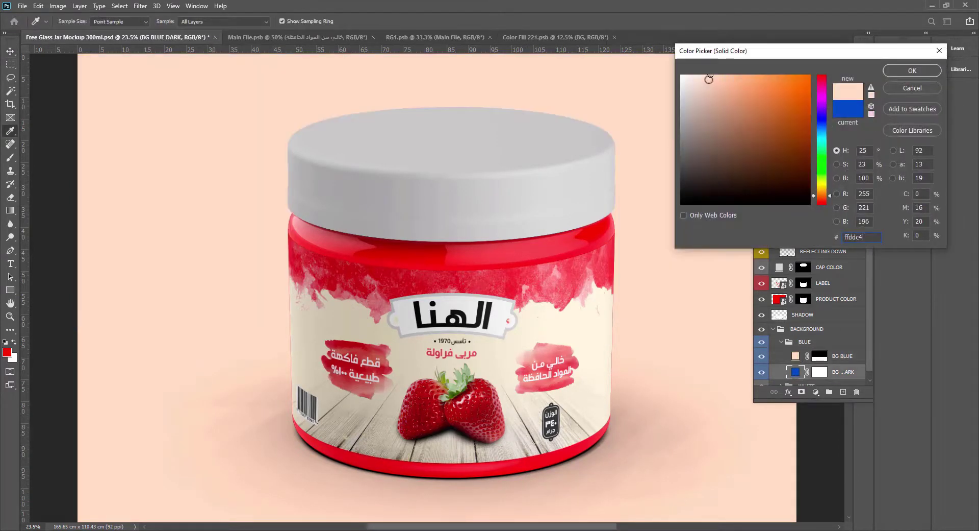
pyautogui.moveTo(709, 79)
pyautogui.mouseDown()
pyautogui.moveTo(699, 72)
pyautogui.moveTo(726, 76)
pyautogui.moveTo(719, 85)
pyautogui.moveTo(730, 92)
pyautogui.mouseUp()
pyautogui.click(904, 71)
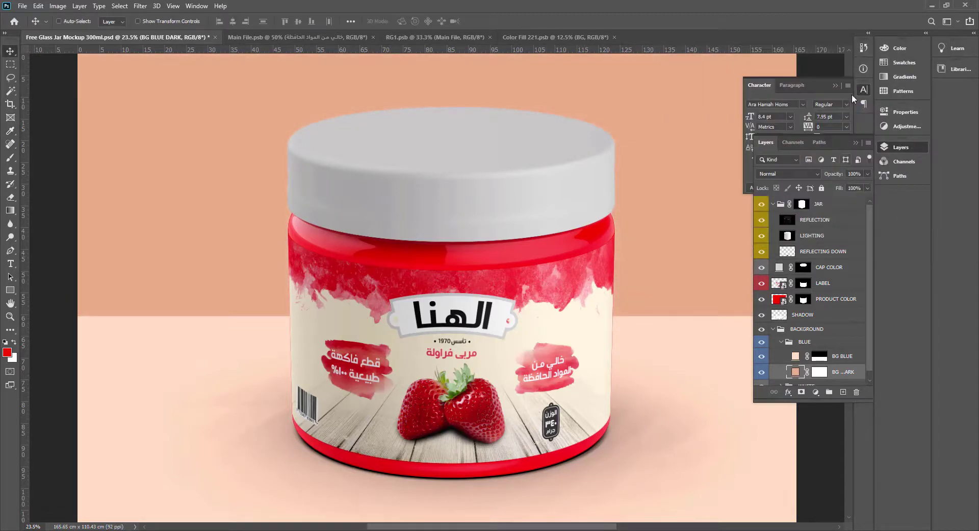
# Fill the BG layer inside the PRODUCT COLOR smart object with dark red, save it and return to the jar mockup.
pyautogui.click(778, 299)
pyautogui.doubleClick(777, 300)
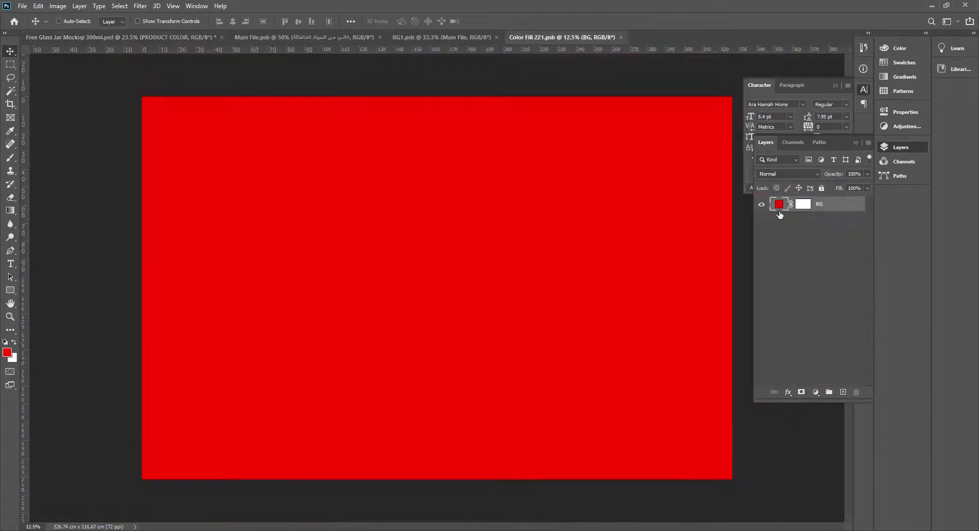
pyautogui.doubleClick(782, 198)
pyautogui.click(810, 122)
pyautogui.click(912, 71)
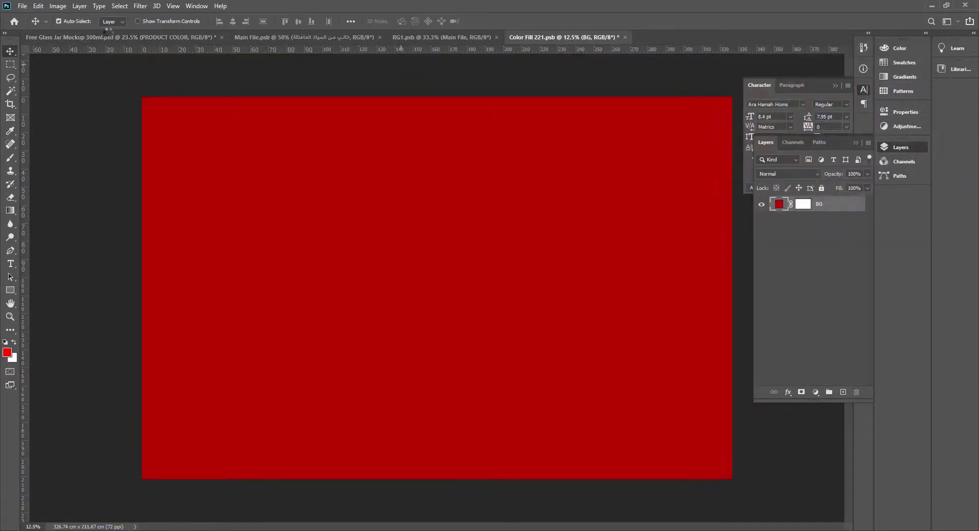
pyautogui.click(109, 37)
pyautogui.press('v')
# Try black on the CAP COLOR fill, and settle on a deep red sampled from the jar.
pyautogui.doubleClick(778, 268)
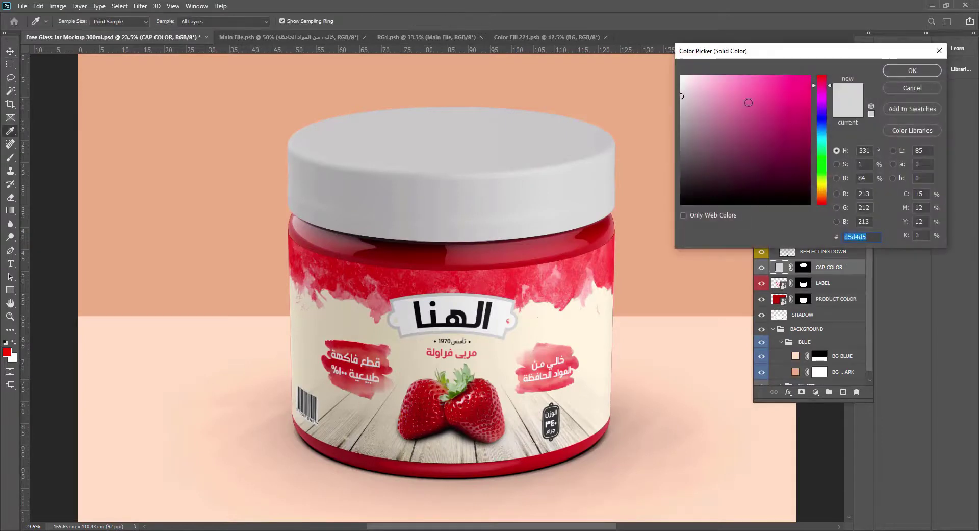
pyautogui.moveTo(687, 89); pyautogui.dragTo(682, 204)
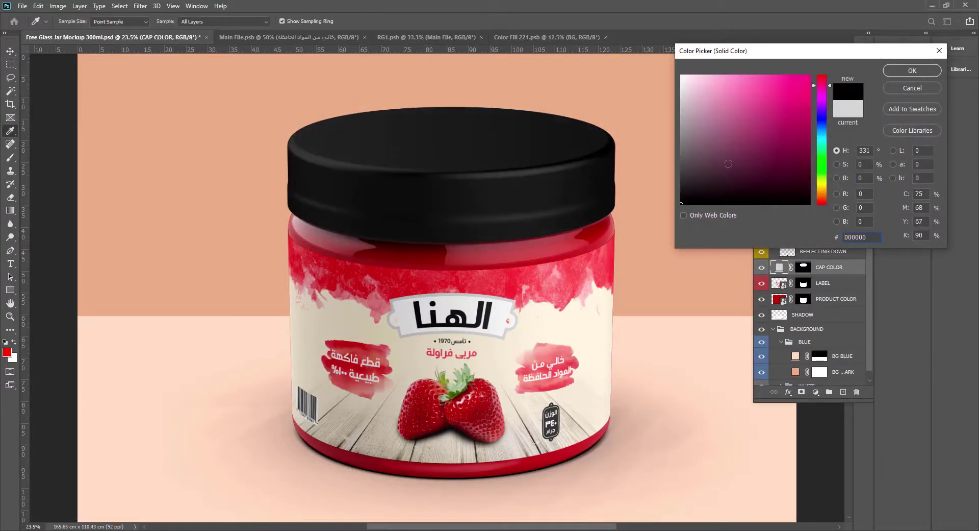
pyautogui.click(560, 258)
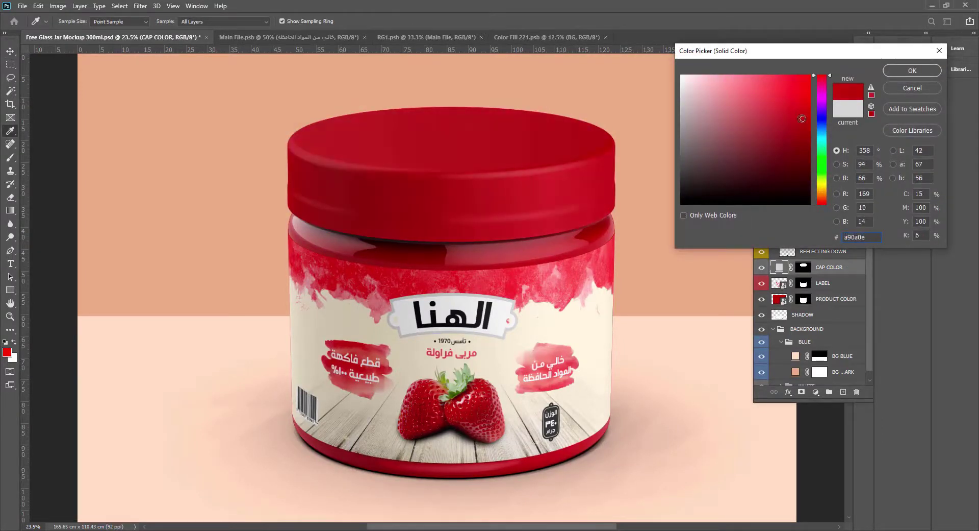
pyautogui.click(912, 71)
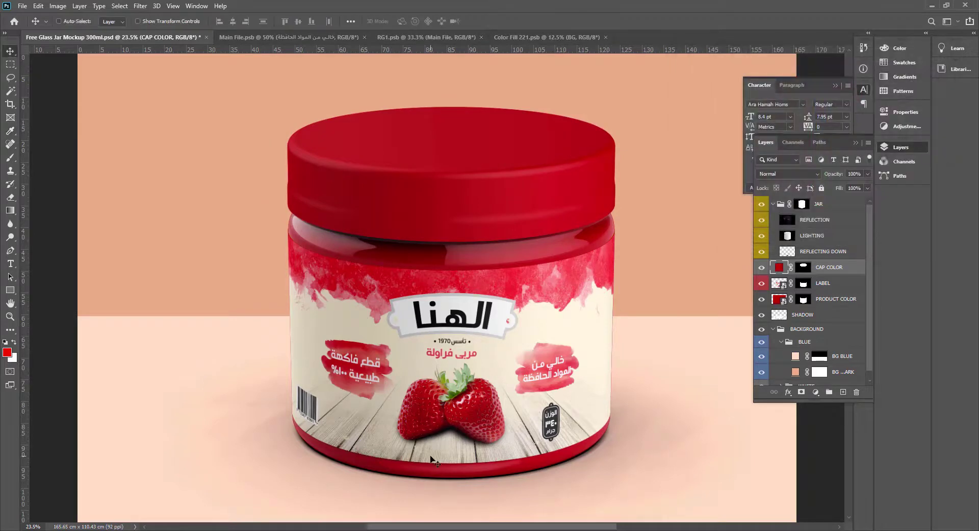
# Collapse the layers list and view the finished jar mockup in full screen mode.
pyautogui.click(855, 142)
pyautogui.press('f')
pyautogui.press('f')
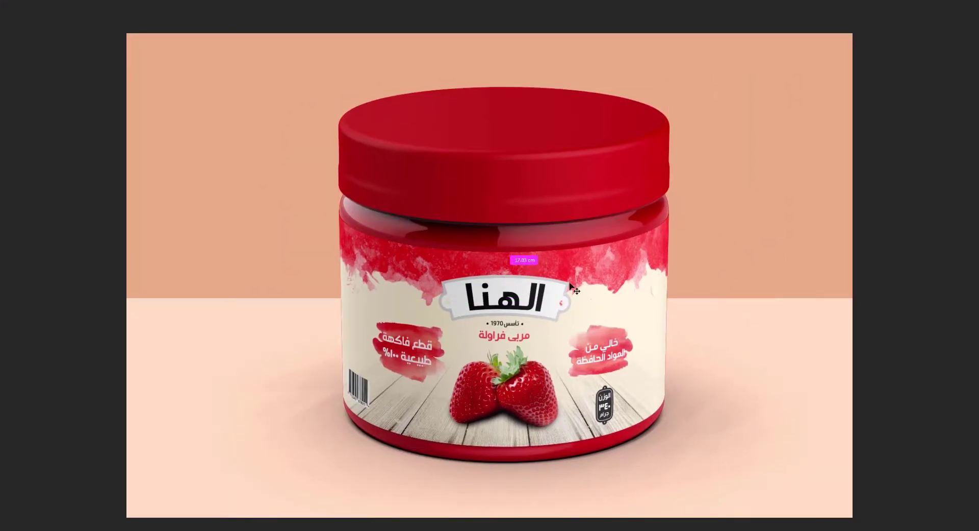
# Export the mockup for web as a PNG-24 with a width of 1300 px, saved to the Desktop as Free-Glass-Jar-Mockup-300ml.
pyautogui.hotkey('ctrl', 'alt', 'shift', 's')
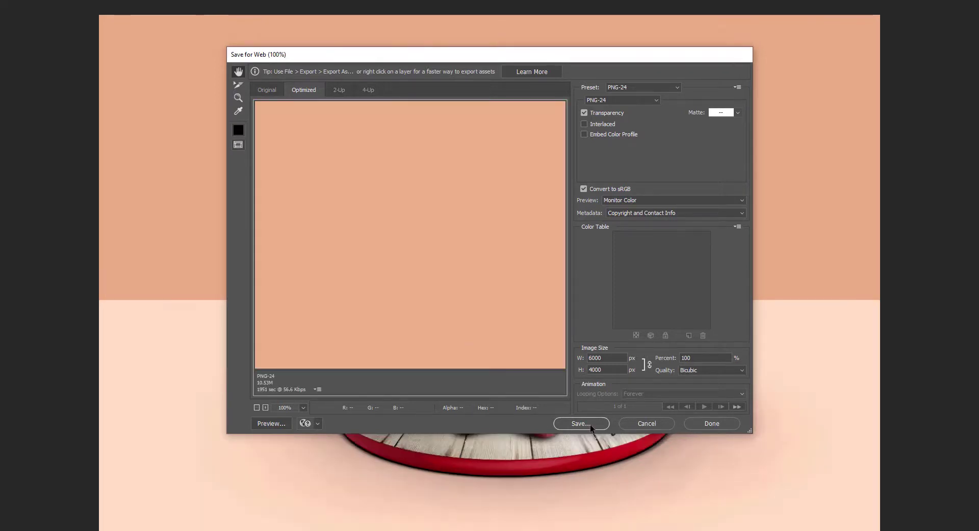
pyautogui.click(613, 357)
pyautogui.write('1300')
pyautogui.click(587, 423)
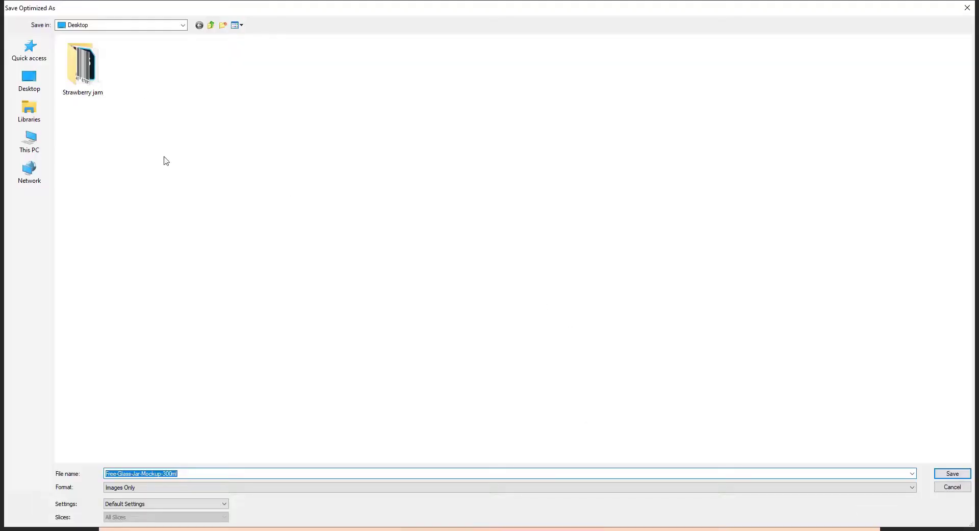
pyautogui.click(940, 476)
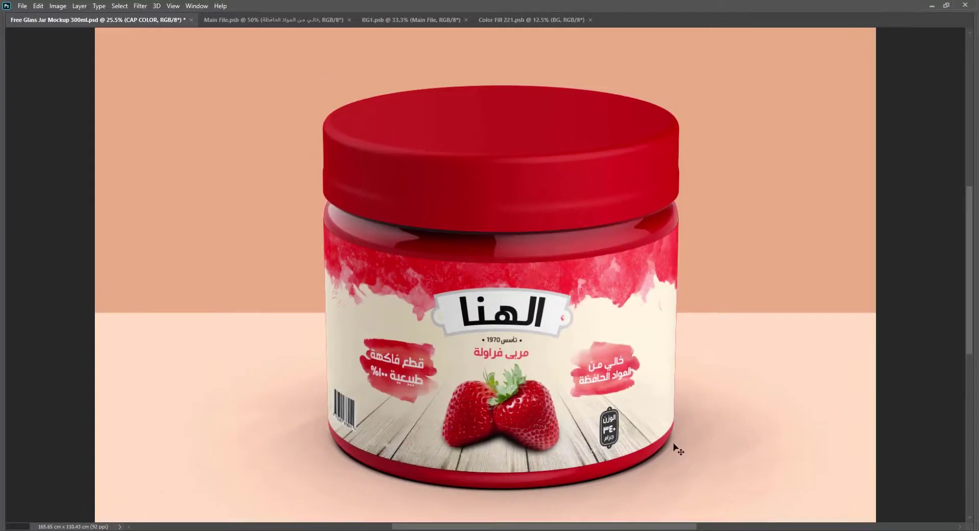